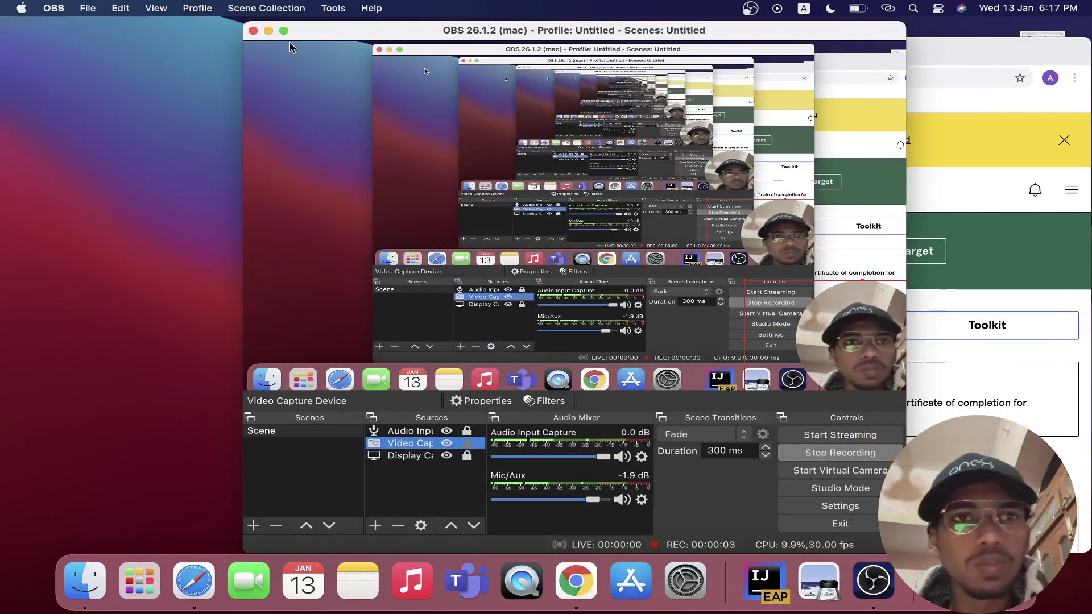
# - Hide the OBS window and make the Codecademy dashboard fill the whole screen
pyautogui.click(268, 30)
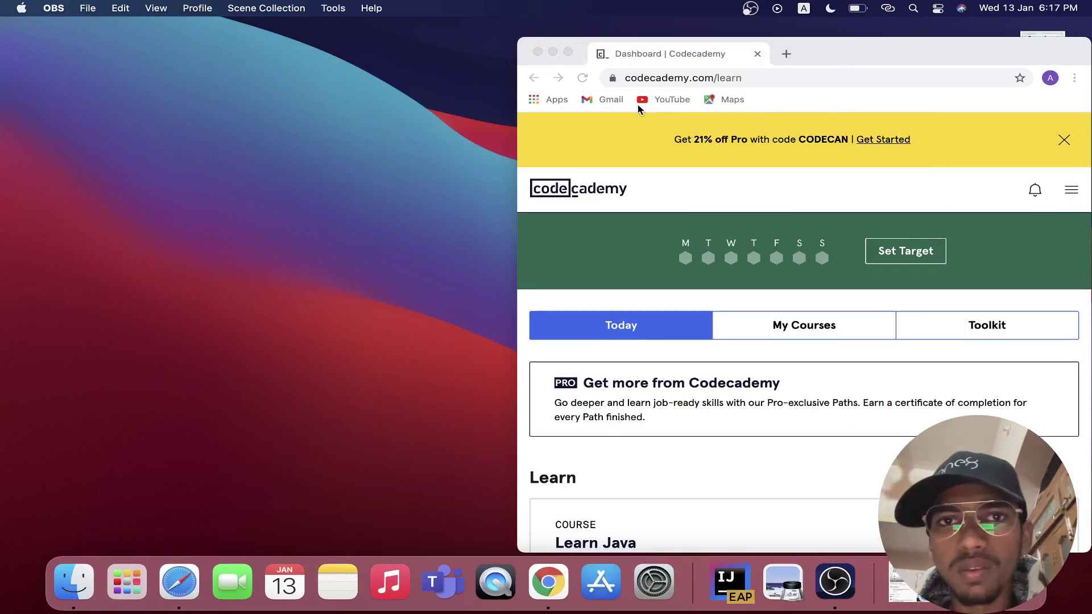
pyautogui.click(568, 53)
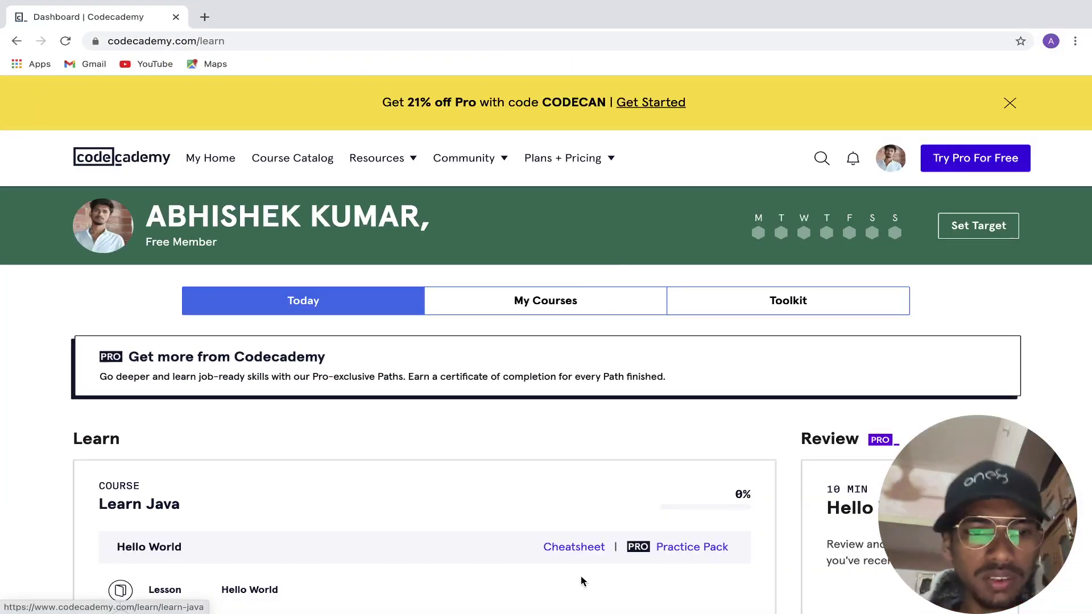
pyautogui.scroll(-10, 581, 576)
pyautogui.scroll(10, 582, 576)
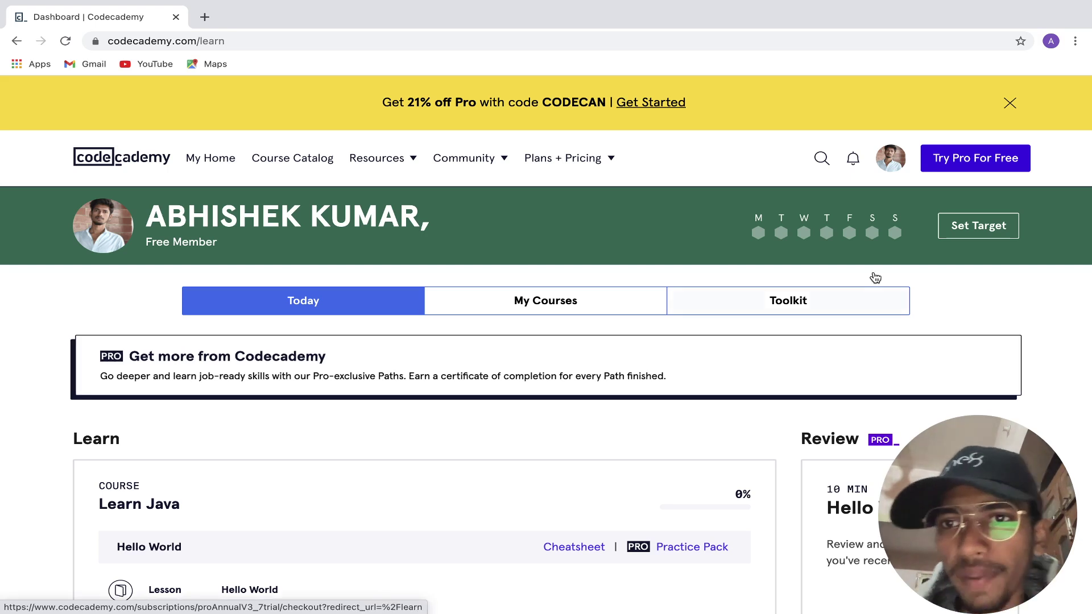
# - Search the catalog for 'python' and open Learn Python 3 from the 32 results
pyautogui.click(822, 157)
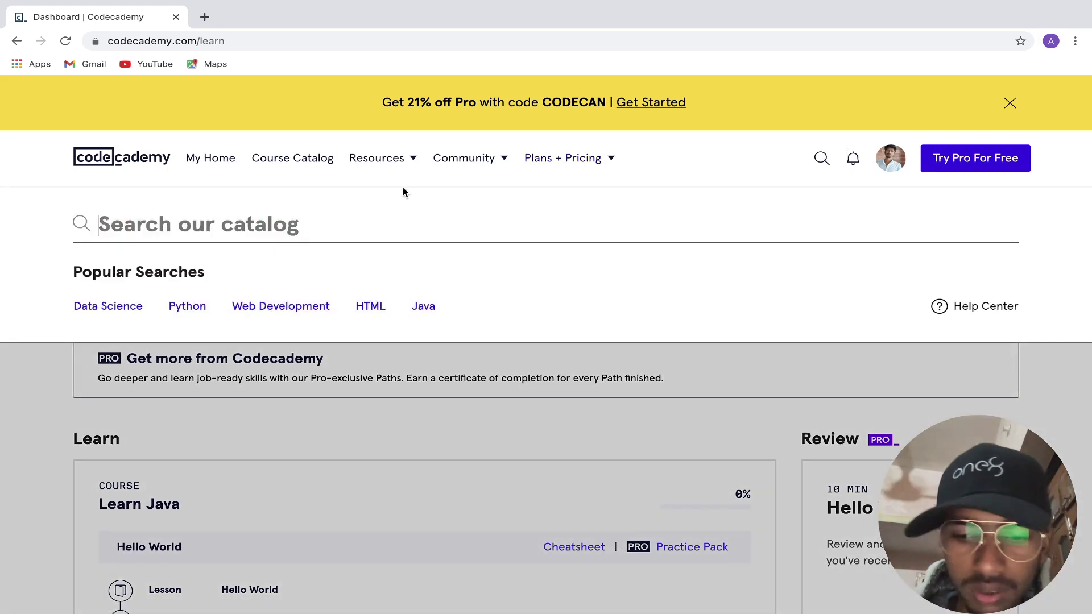
pyautogui.write('pytho')
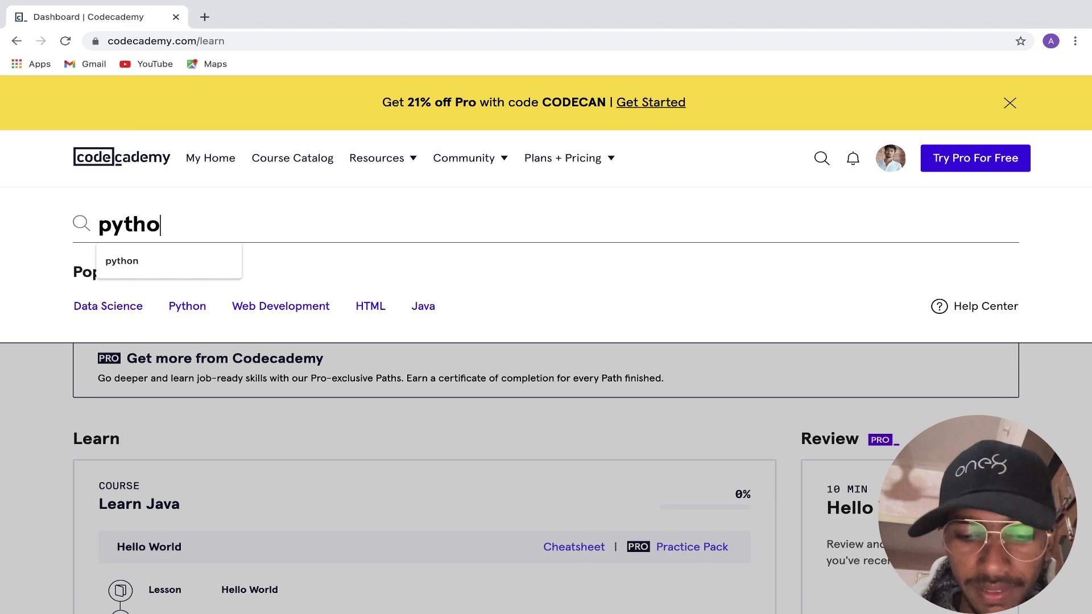
pyautogui.write('n')
pyautogui.press('Return')
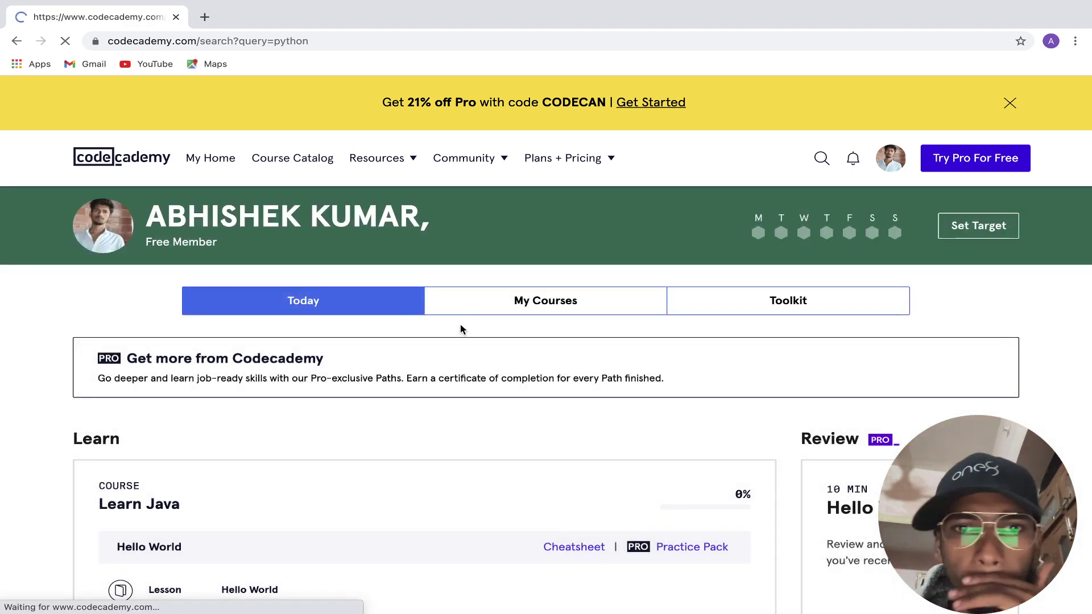
pyautogui.scroll(-2, 303, 395)
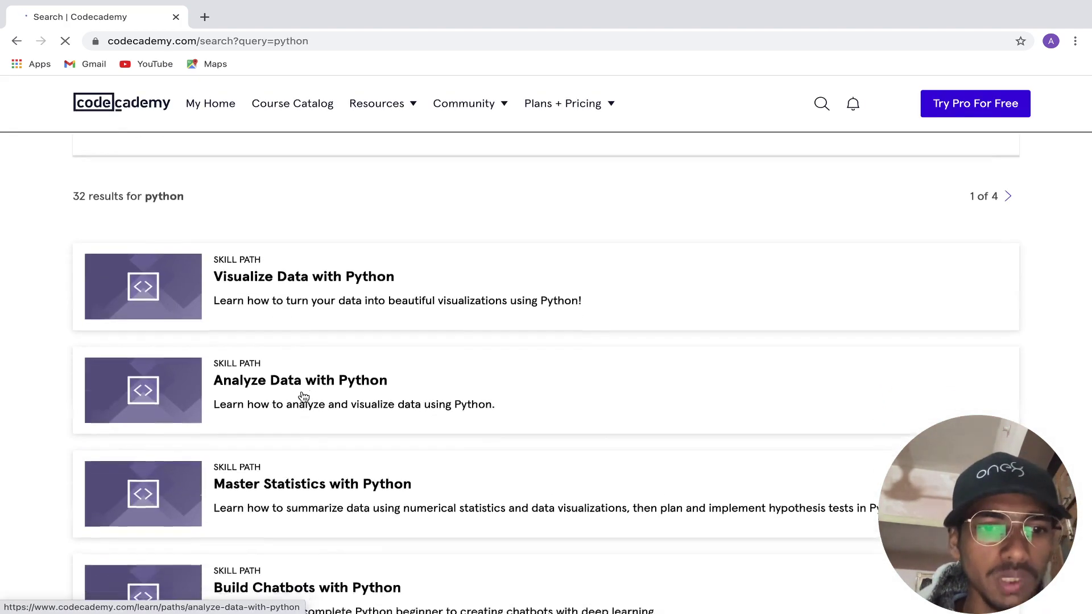
pyautogui.scroll(-2, 302, 395)
pyautogui.scroll(-3, 302, 395)
pyautogui.scroll(-1, 302, 395)
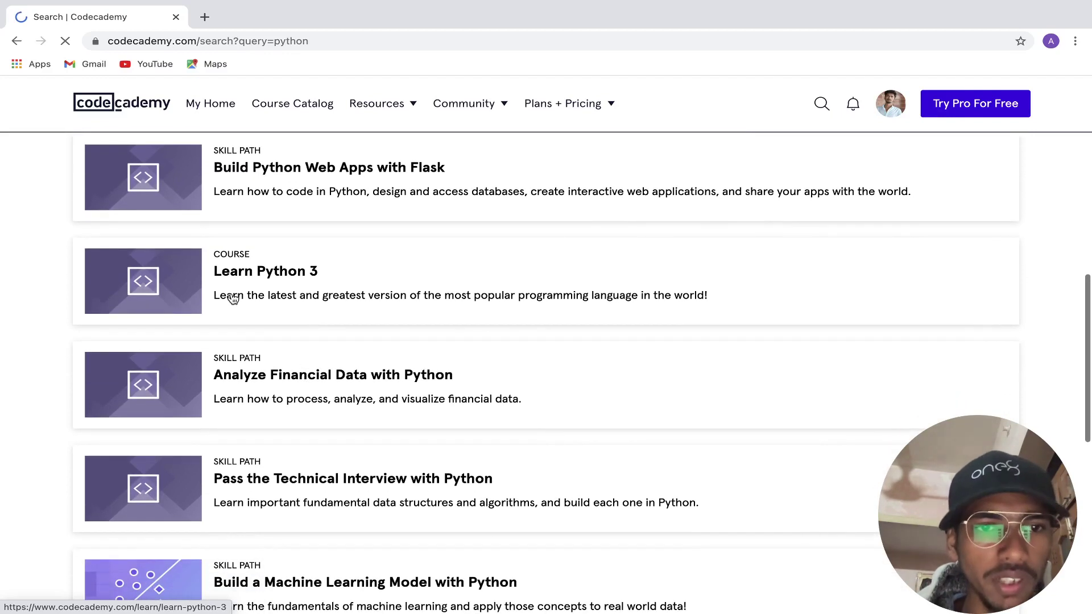
pyautogui.click(232, 297)
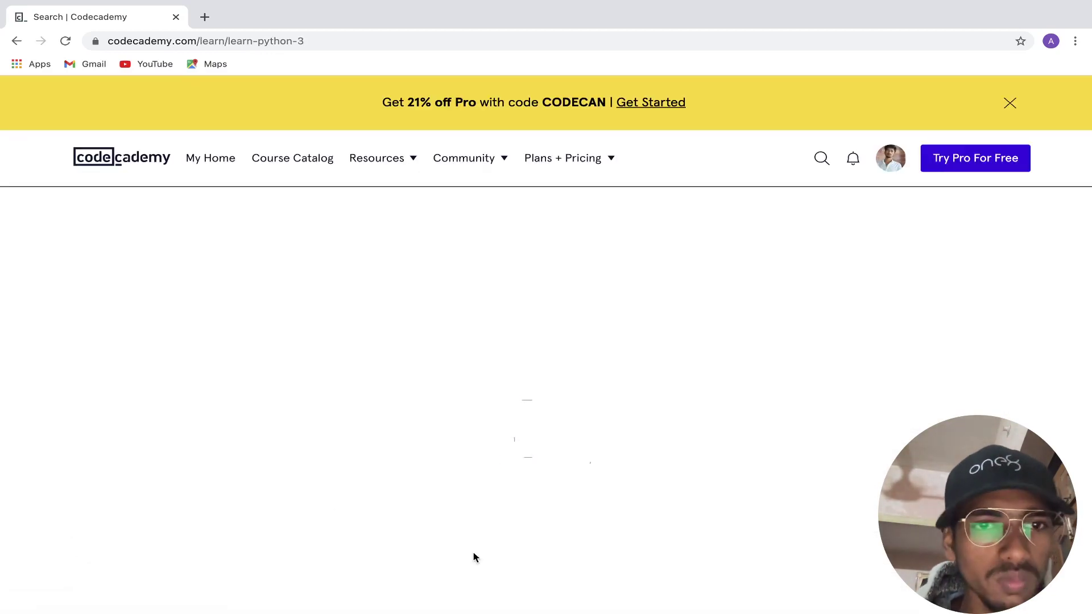
pyautogui.scroll(-2, 576, 521)
pyautogui.scroll(-1, 578, 522)
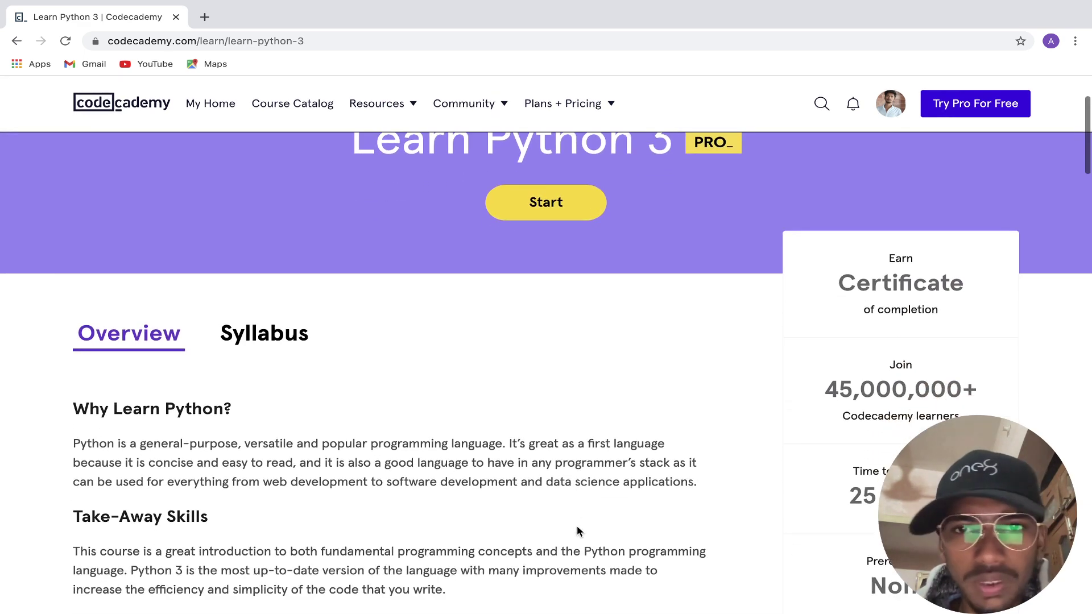
pyautogui.scroll(3, 576, 526)
pyautogui.scroll(-2, 577, 525)
pyautogui.scroll(-2, 577, 525)
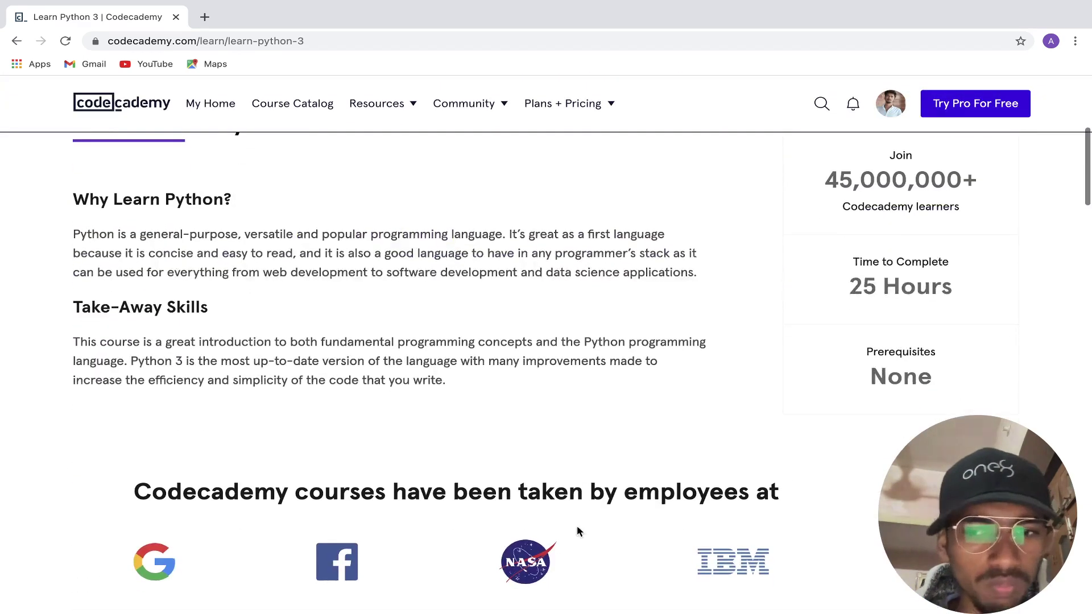
pyautogui.scroll(2, 577, 525)
pyautogui.scroll(1, 577, 525)
# - Start Learn Python 3 to open exercise 1 of 15, Welcome
pyautogui.click(557, 240)
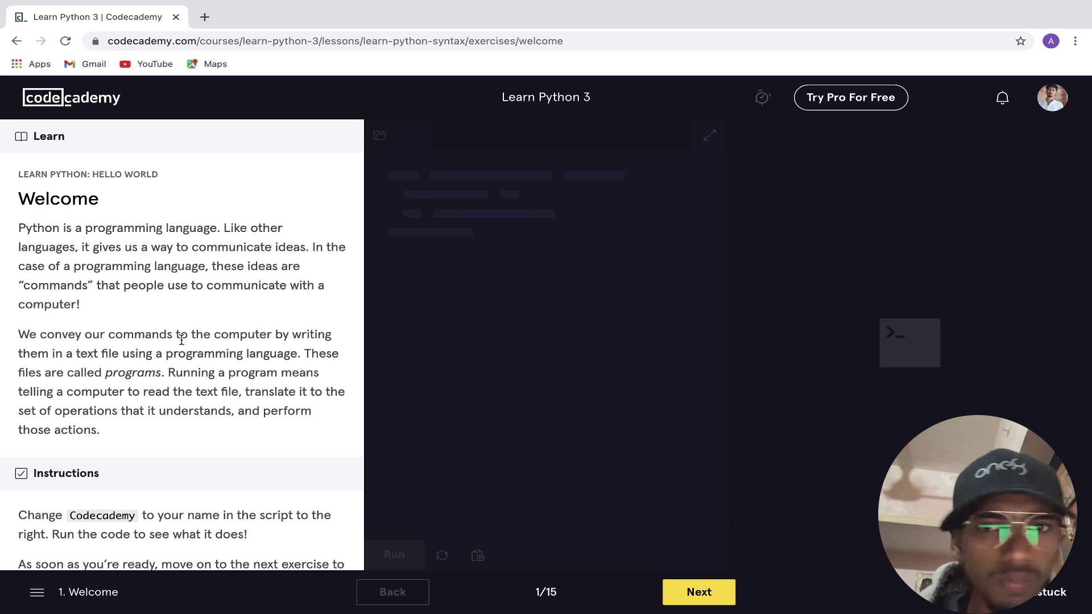
pyautogui.scroll(-5, 181, 340)
pyautogui.scroll(-5, 181, 340)
pyautogui.scroll(3, 195, 342)
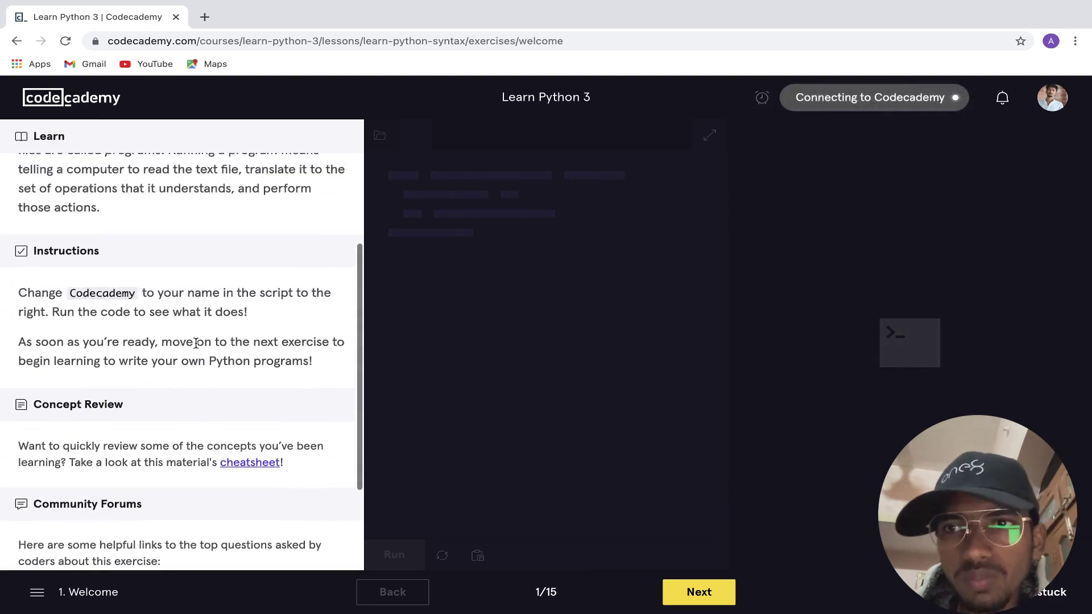
pyautogui.scroll(5, 196, 343)
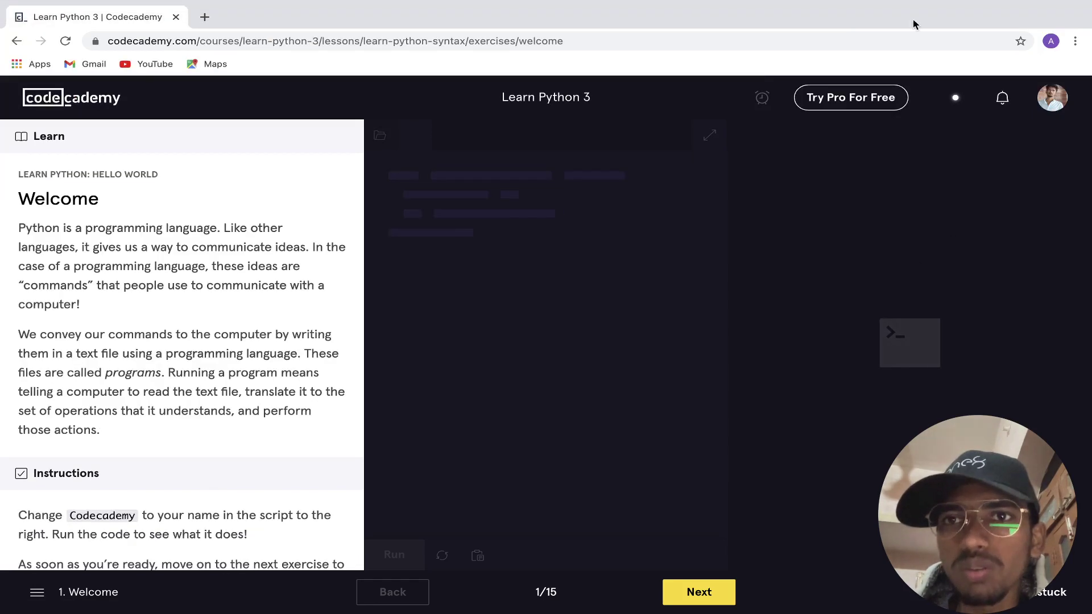
pyautogui.scroll(-5, 172, 356)
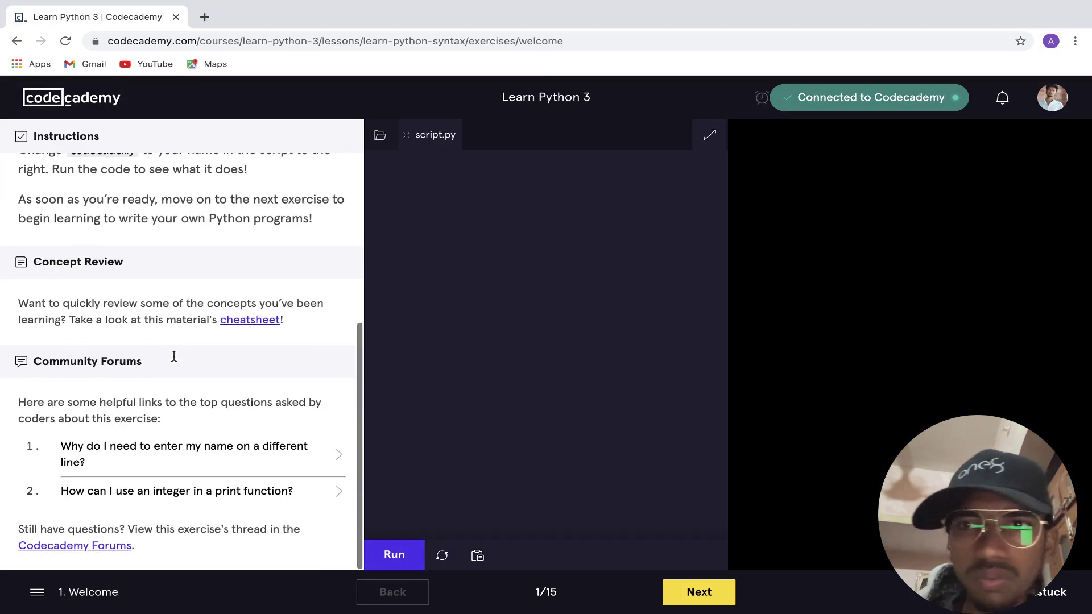
pyautogui.scroll(5, 173, 356)
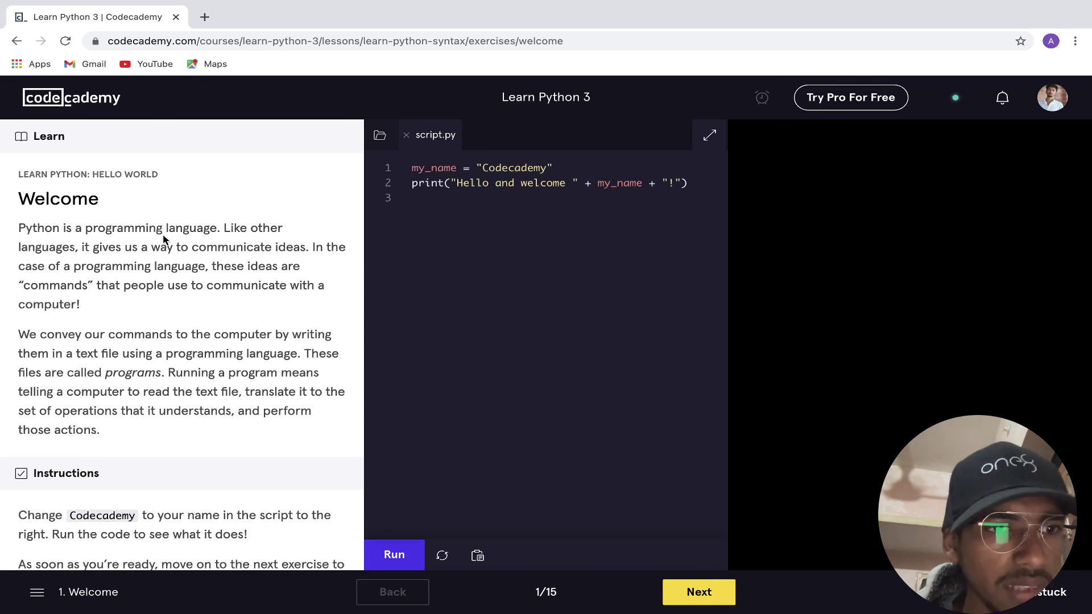
pyautogui.scroll(-5, 183, 284)
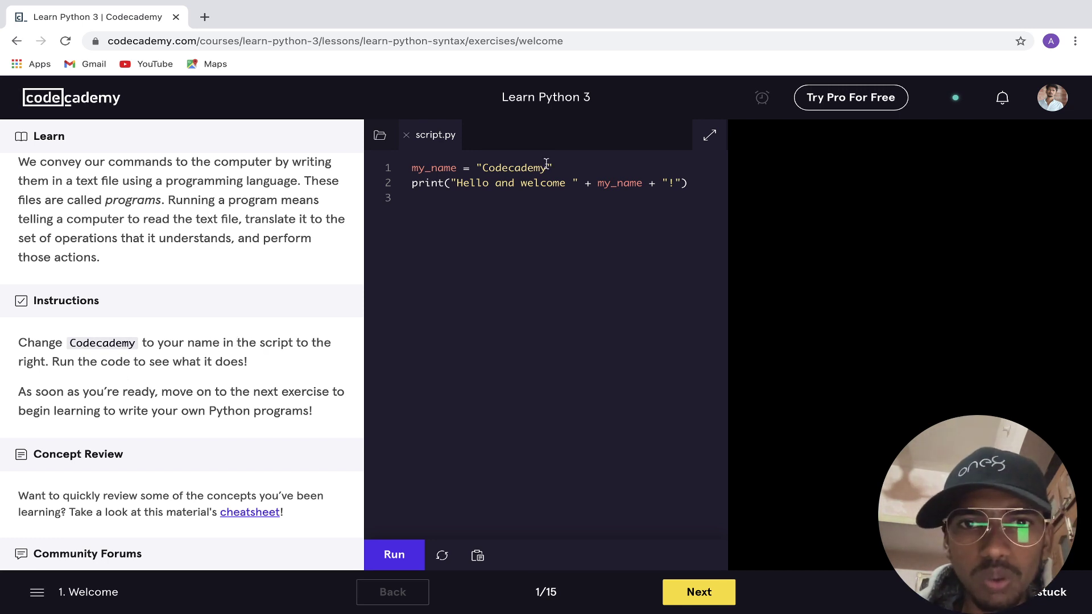
# - Put your own name inside the line 1 quotes and run the personalized greeting
pyautogui.press('BackSpace')
pyautogui.press('BackSpace')
pyautogui.press('BackSpace')
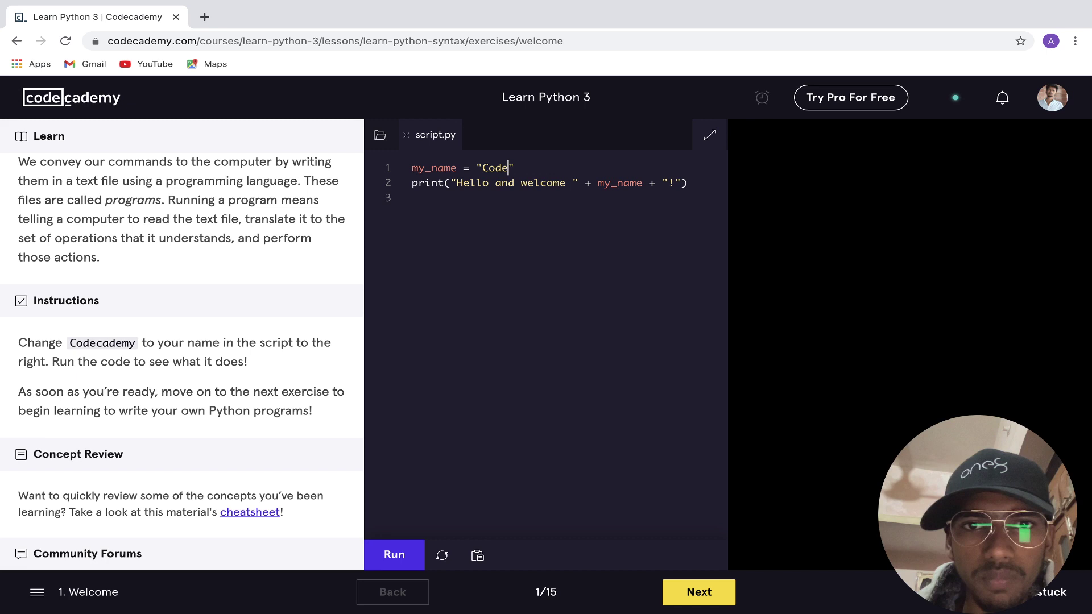
pyautogui.press('BackSpace')
pyautogui.write('Abhishekxsahil')
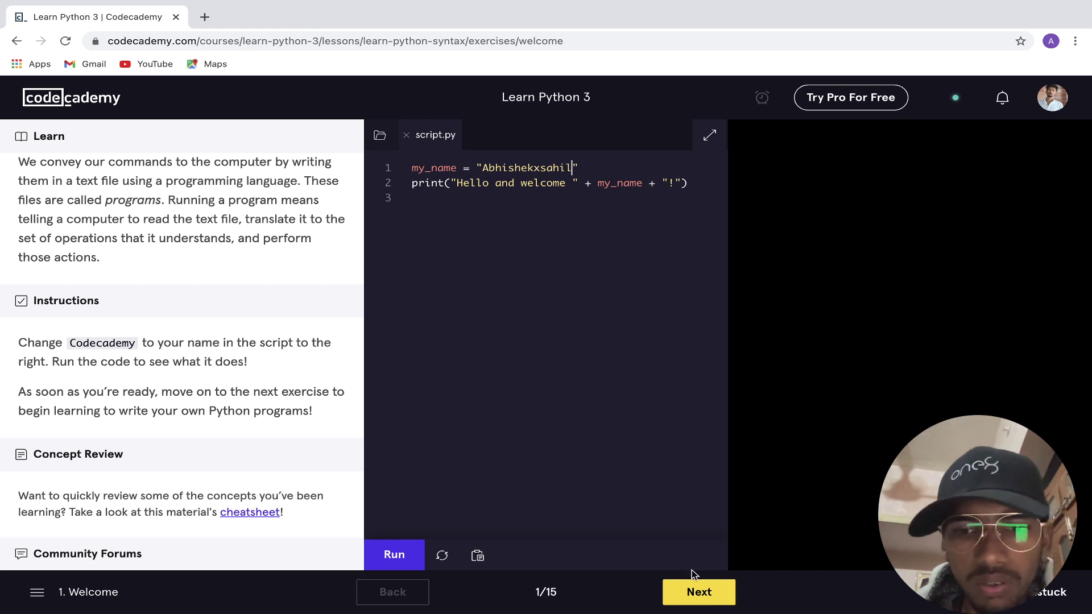
pyautogui.click(397, 555)
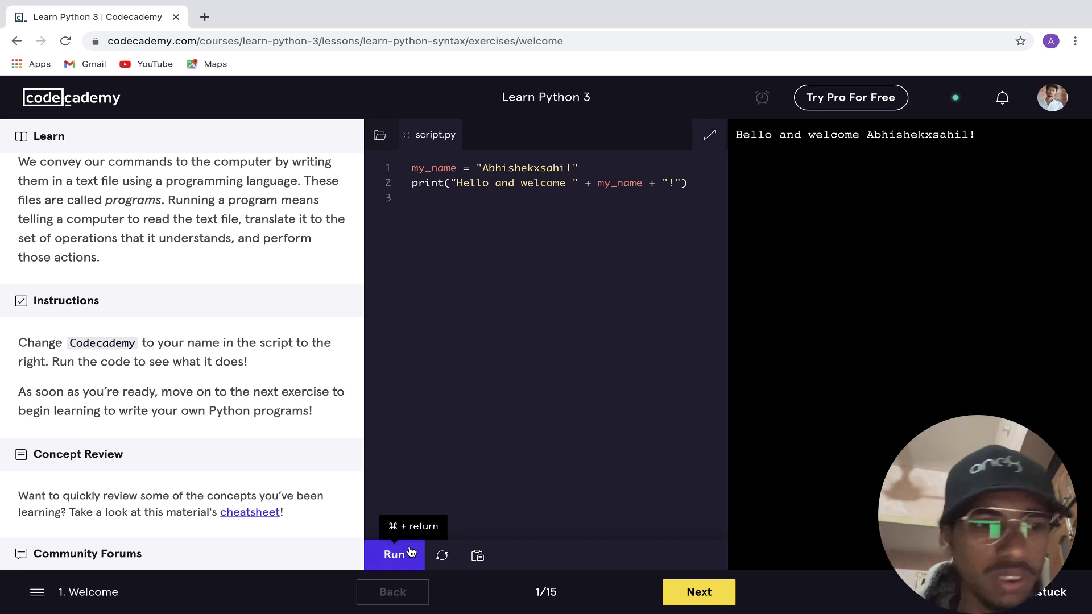
pyautogui.scroll(-5, 254, 461)
pyautogui.scroll(-3, 253, 461)
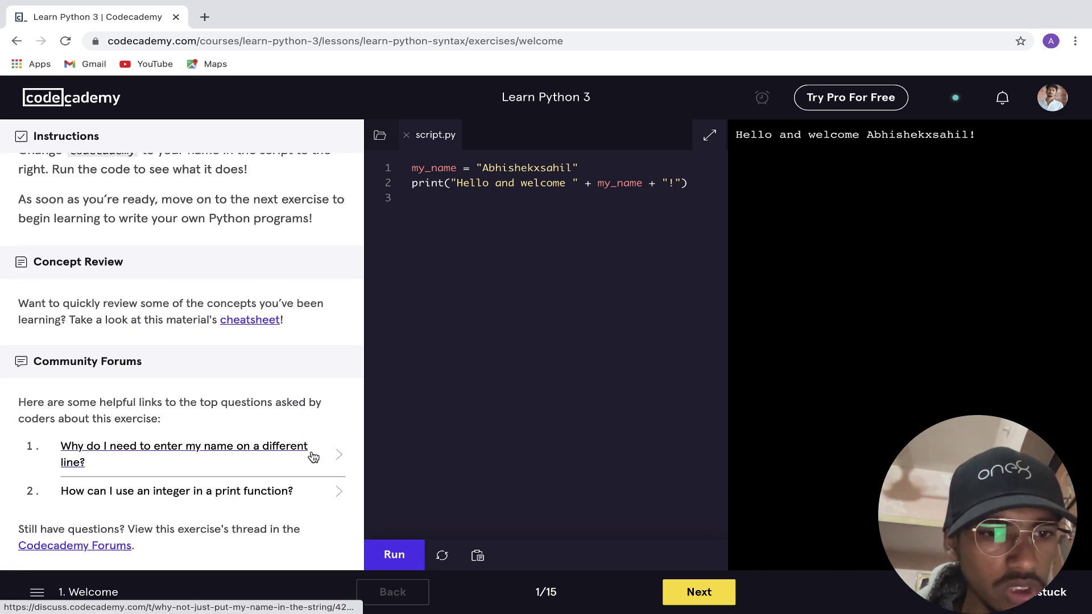
# - On the Comments exercise, run a script with print("First program")
pyautogui.click(701, 593)
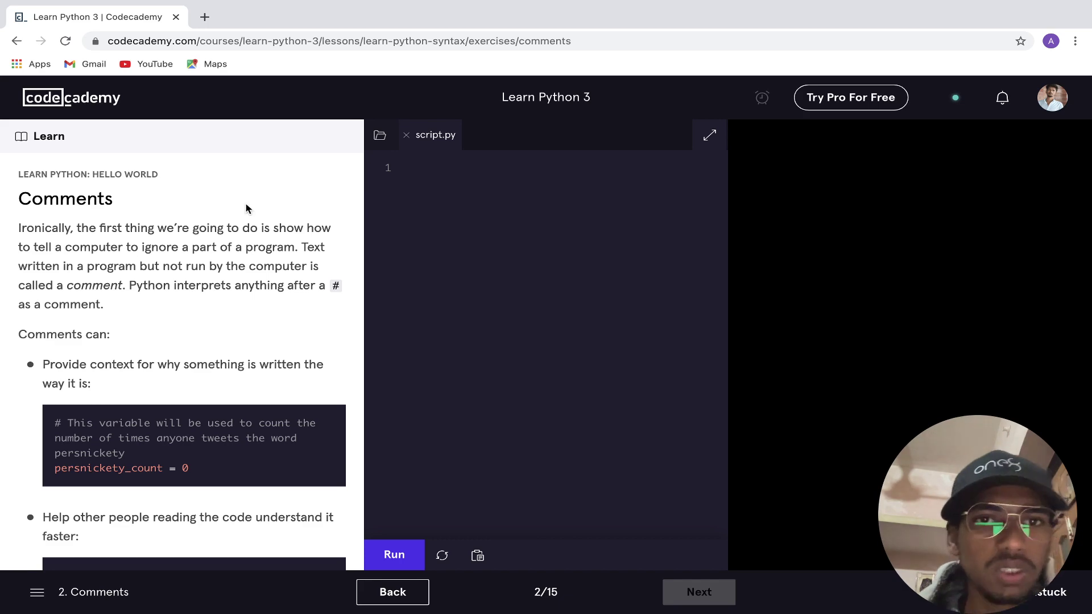
pyautogui.scroll(-1, 248, 339)
pyautogui.scroll(-1, 248, 338)
pyautogui.scroll(-1, 247, 339)
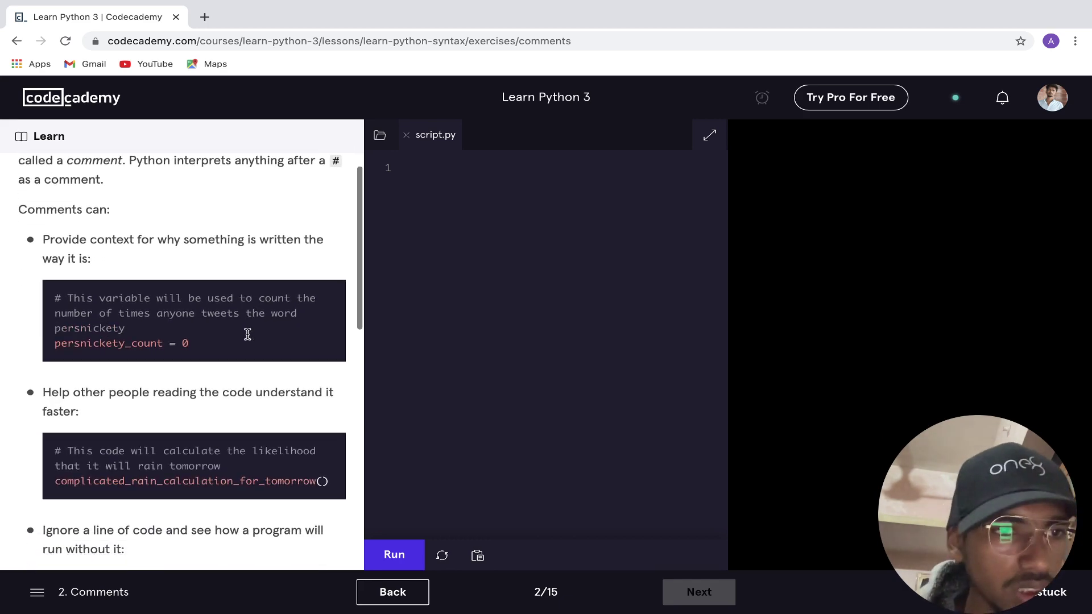
pyautogui.scroll(-1, 247, 339)
pyautogui.scroll(-3, 248, 339)
pyautogui.scroll(3, 247, 339)
pyautogui.scroll(2, 247, 339)
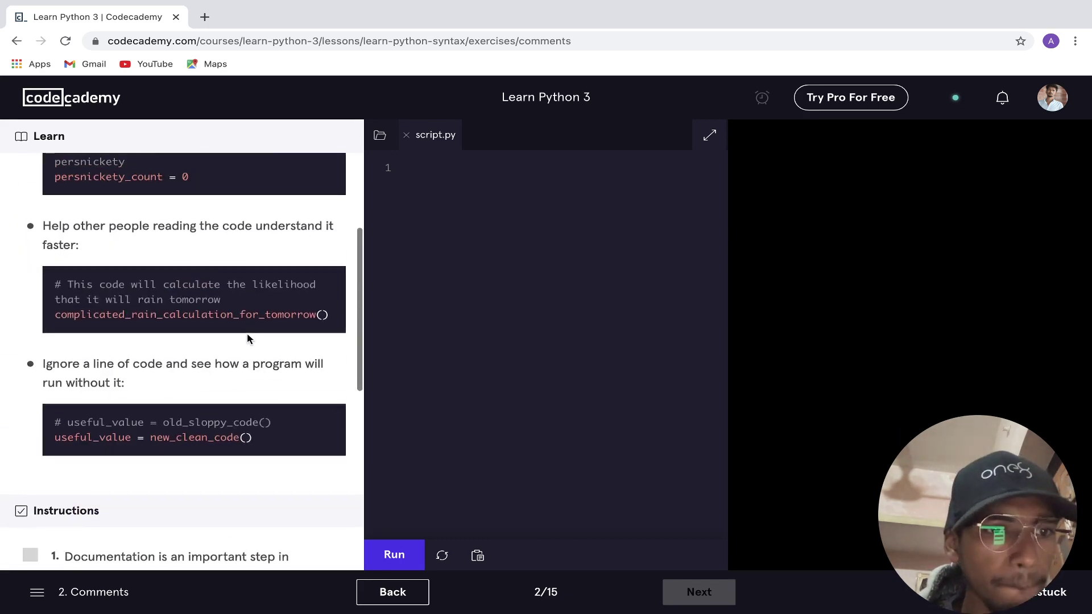
pyautogui.scroll(3, 247, 339)
pyautogui.scroll(2, 247, 339)
pyautogui.scroll(2, 247, 339)
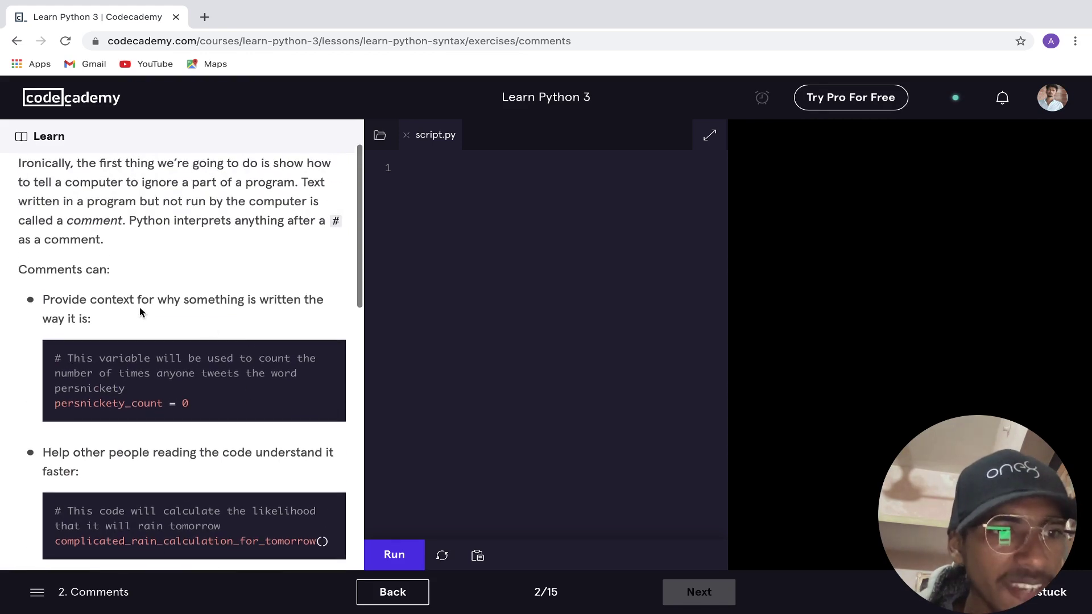
pyautogui.scroll(2, 230, 327)
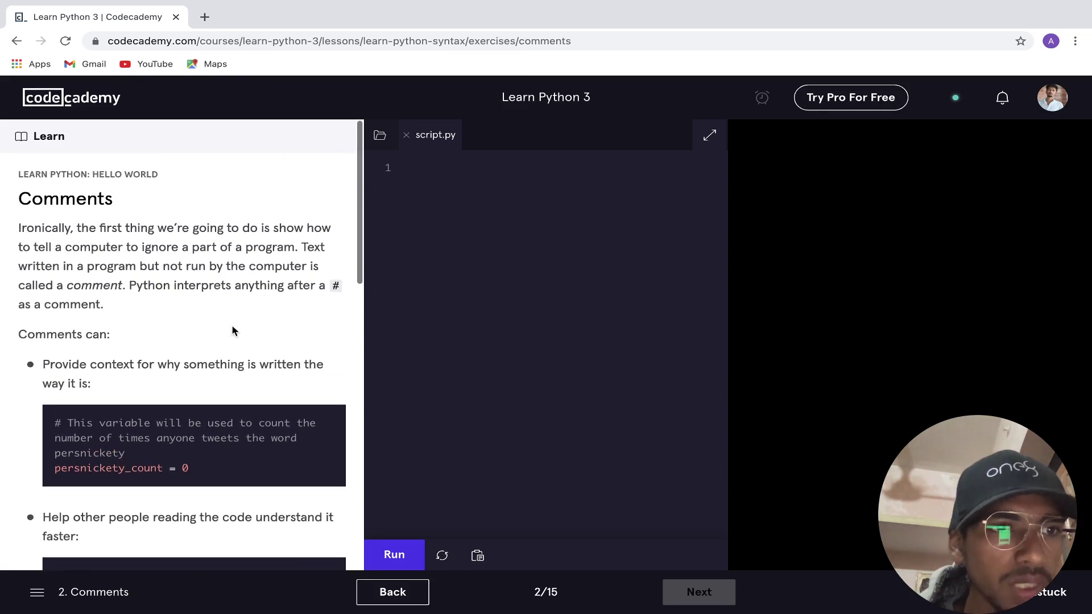
pyautogui.scroll(-4, 231, 327)
pyautogui.scroll(-2, 230, 327)
pyautogui.scroll(-3, 231, 327)
pyautogui.scroll(-3, 231, 327)
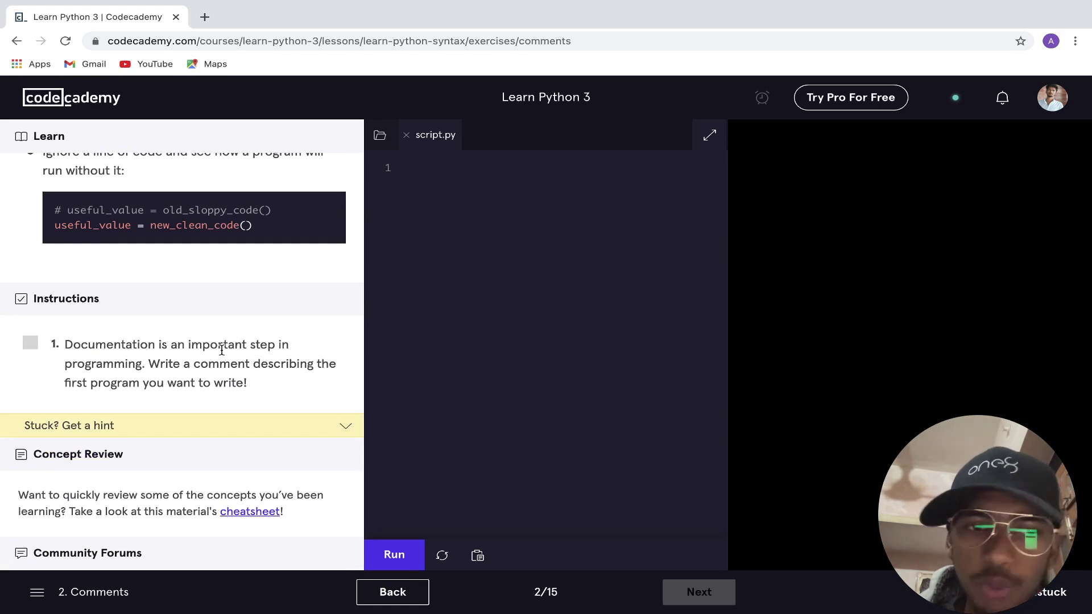
pyautogui.click(485, 162)
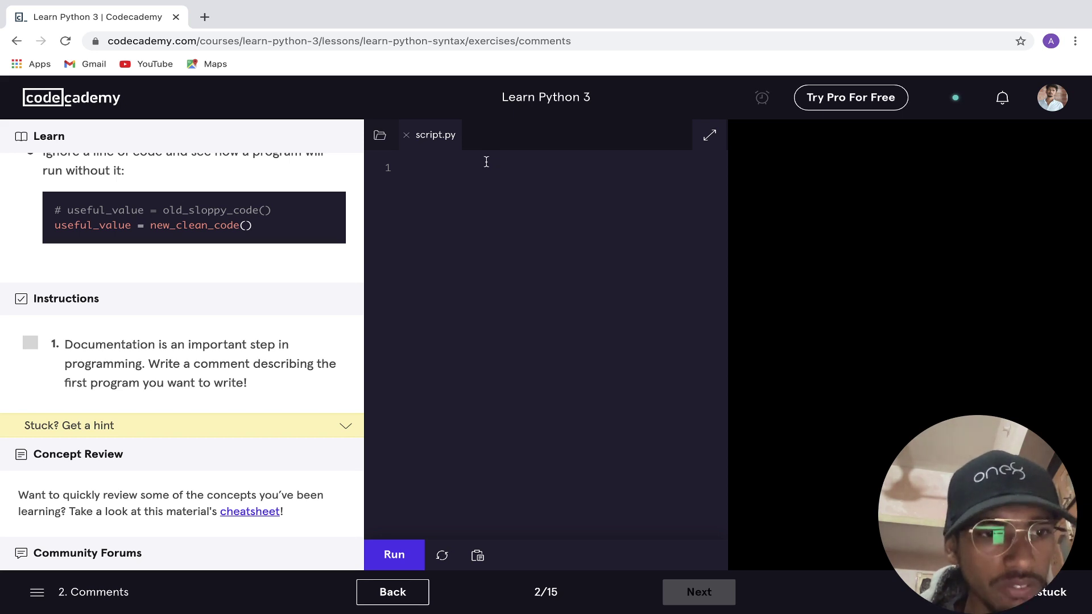
pyautogui.write('print')
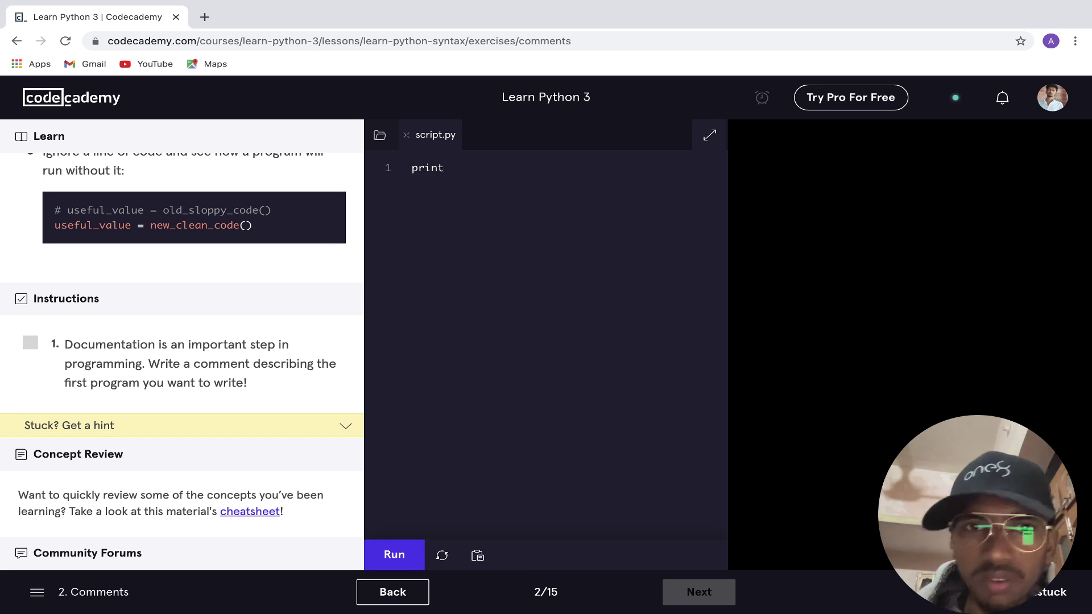
pyautogui.write('()""')
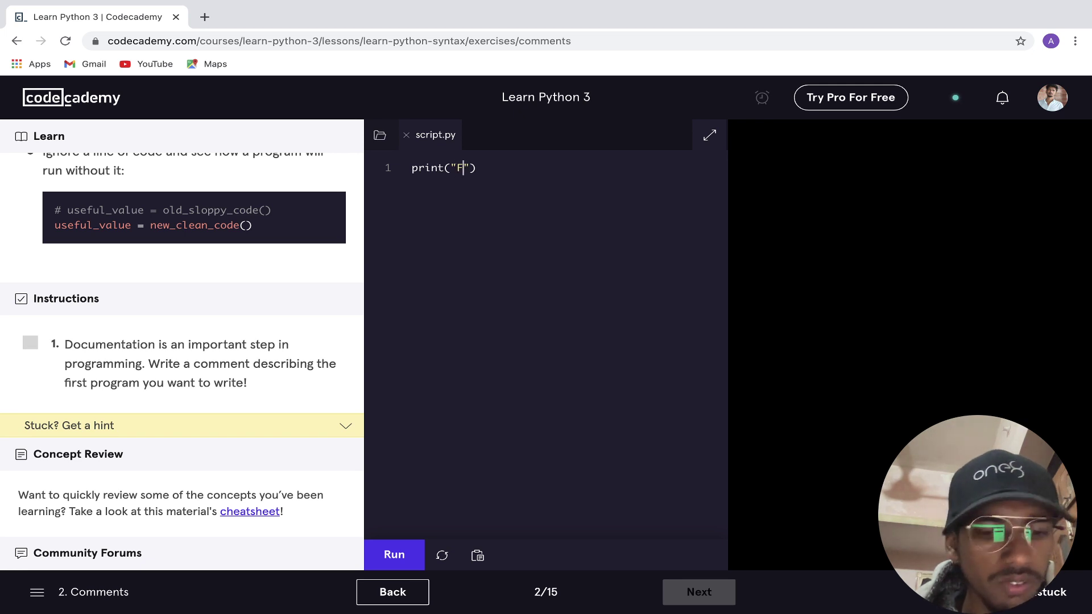
pyautogui.write('irstp')
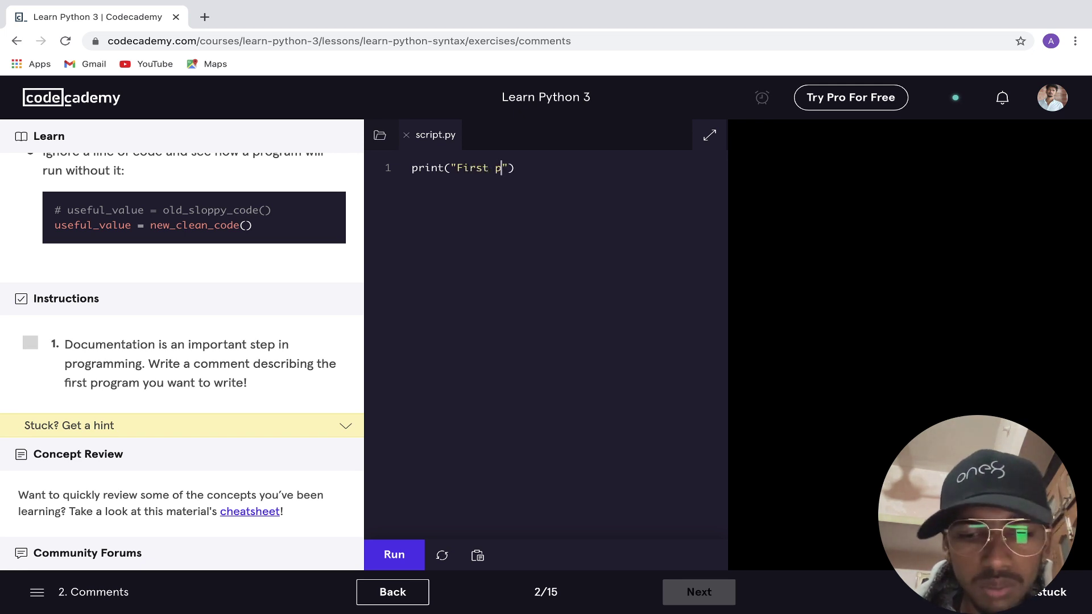
pyautogui.write('gea')
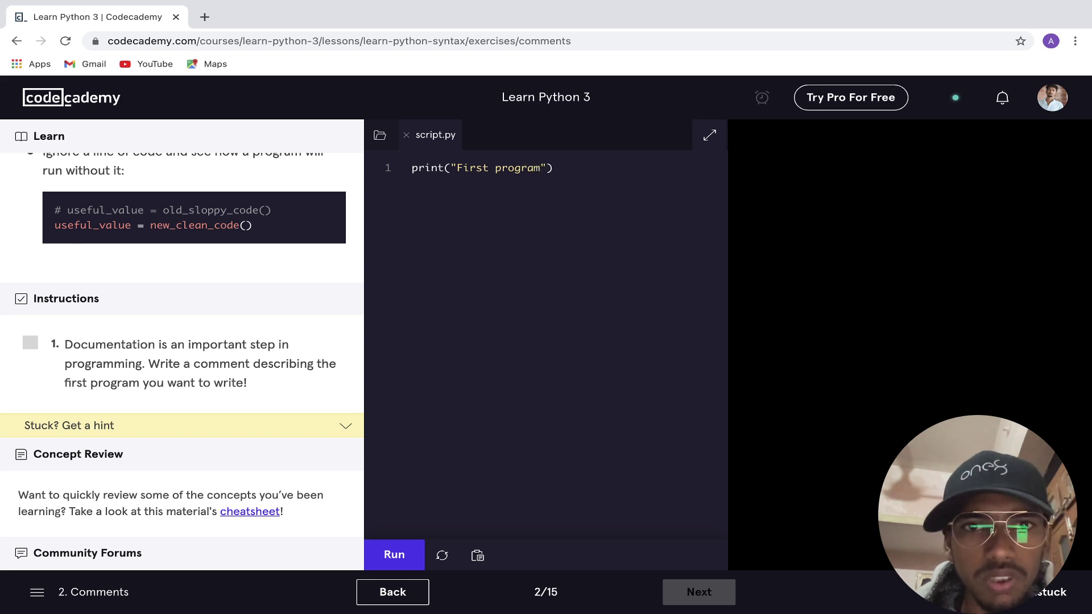
pyautogui.click(401, 554)
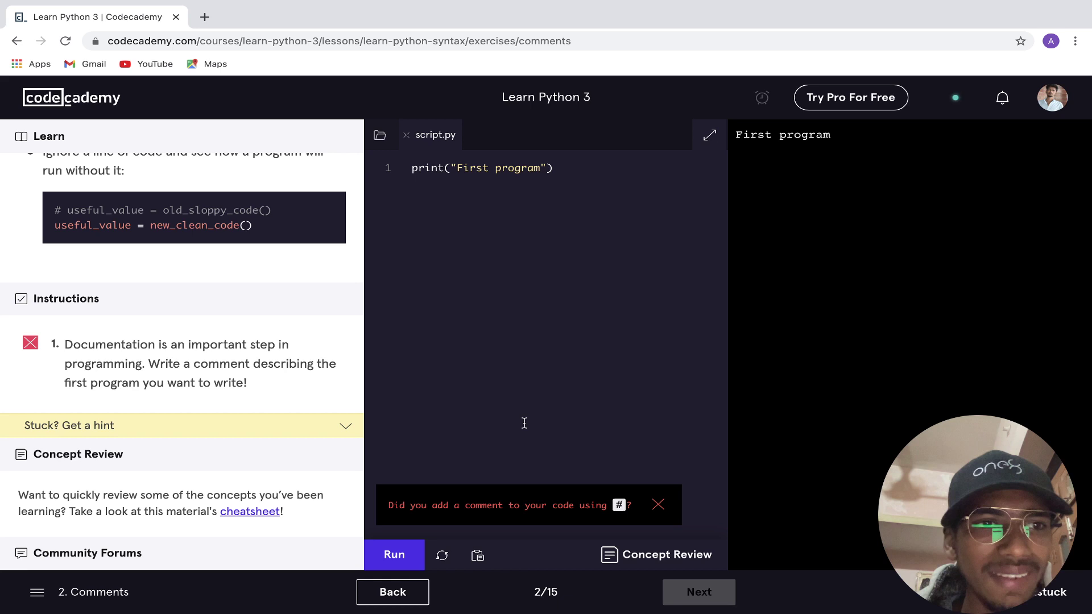
# - Add a # comment line above the print statement, rerun it, and advance to Print
pyautogui.click(413, 168)
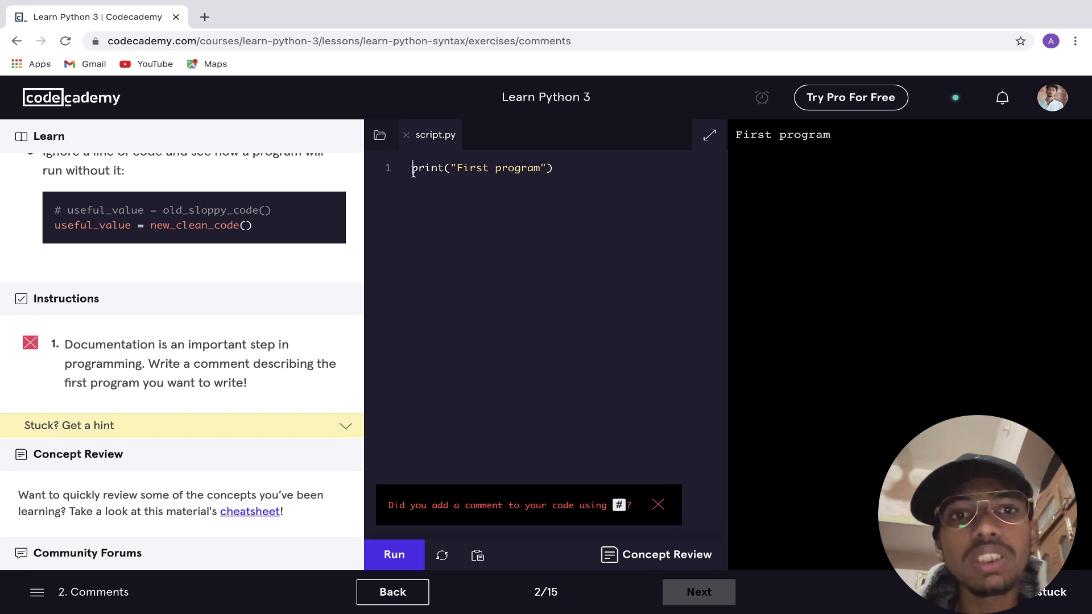
pyautogui.press('Return')
pyautogui.write('#myfisrtprogram')
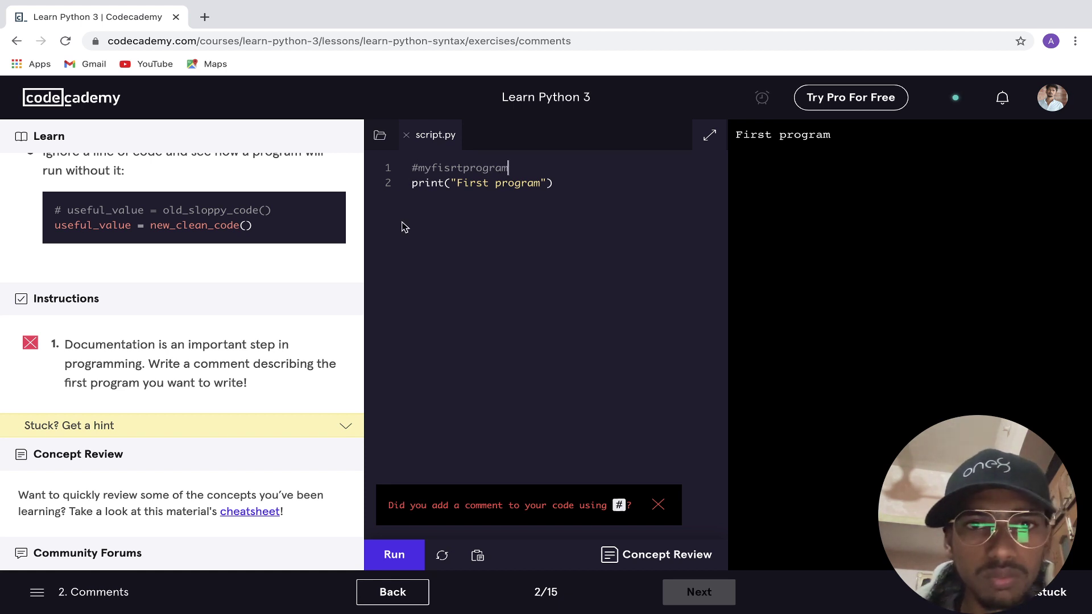
pyautogui.click(395, 555)
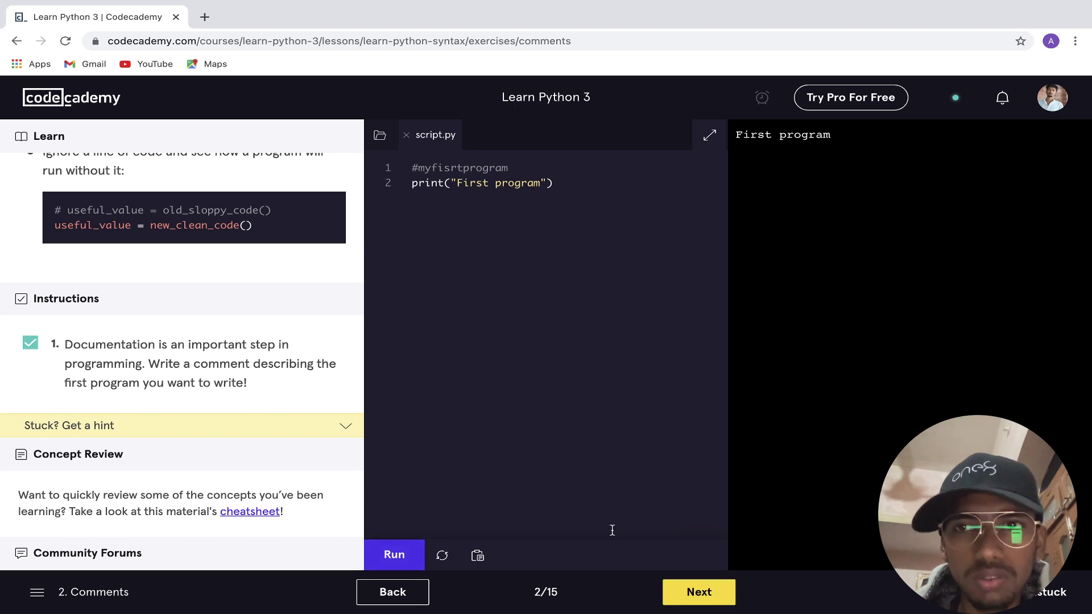
pyautogui.click(688, 591)
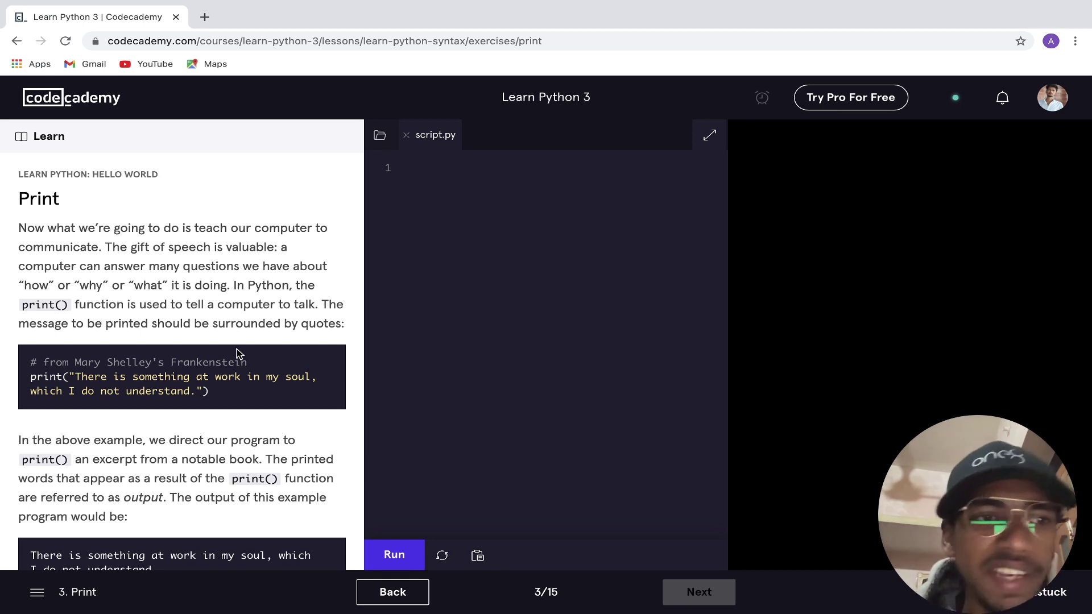
# - Write an empty print() call in the Print exercise's script.py
pyautogui.click(461, 150)
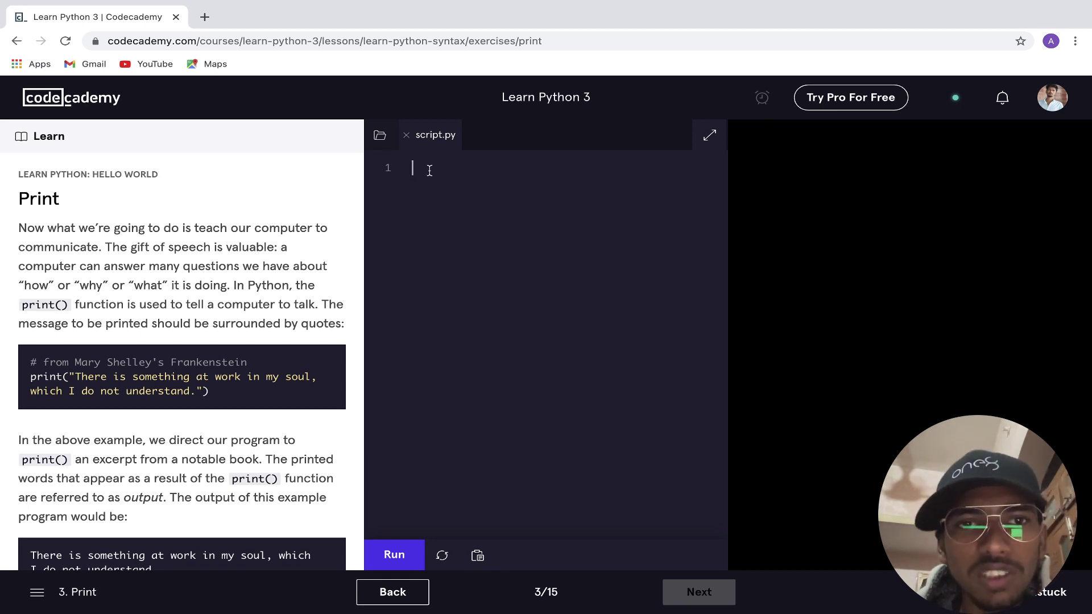
pyautogui.write('print')
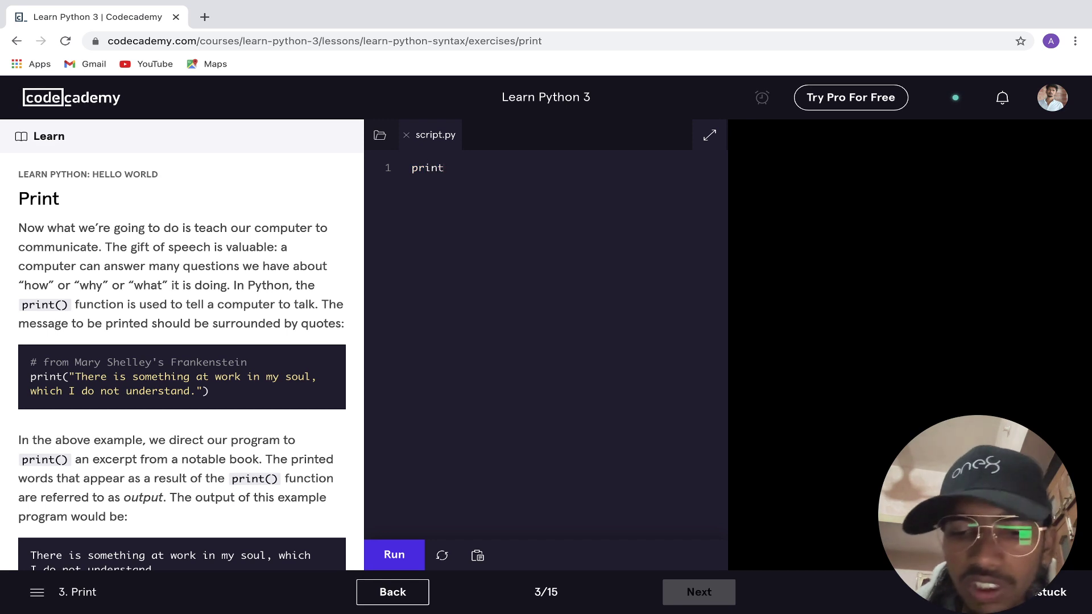
pyautogui.write('()')
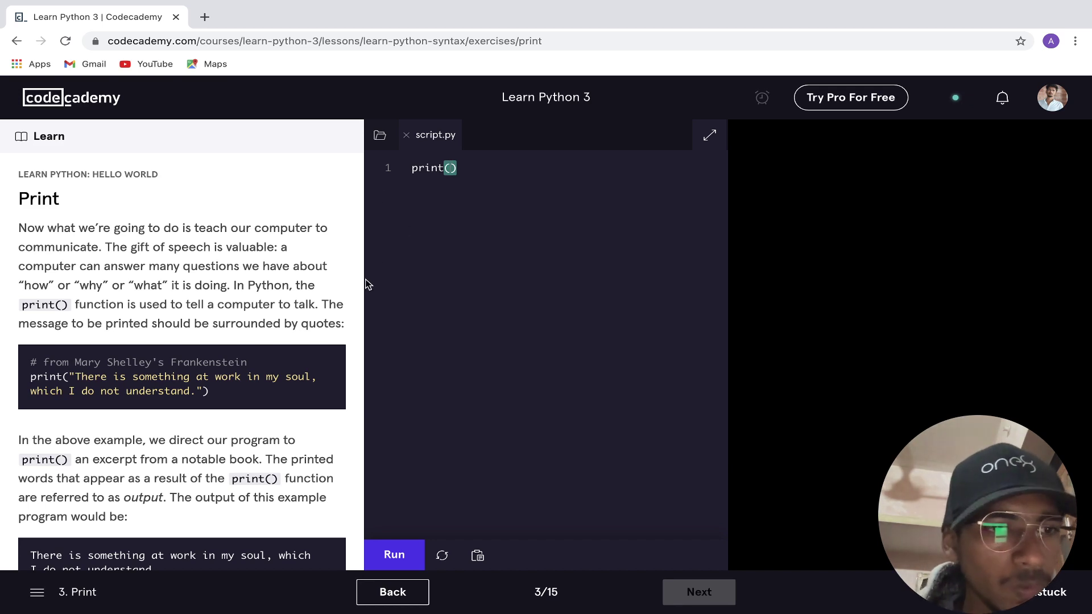
pyautogui.scroll(-2, 247, 347)
pyautogui.scroll(-1, 246, 348)
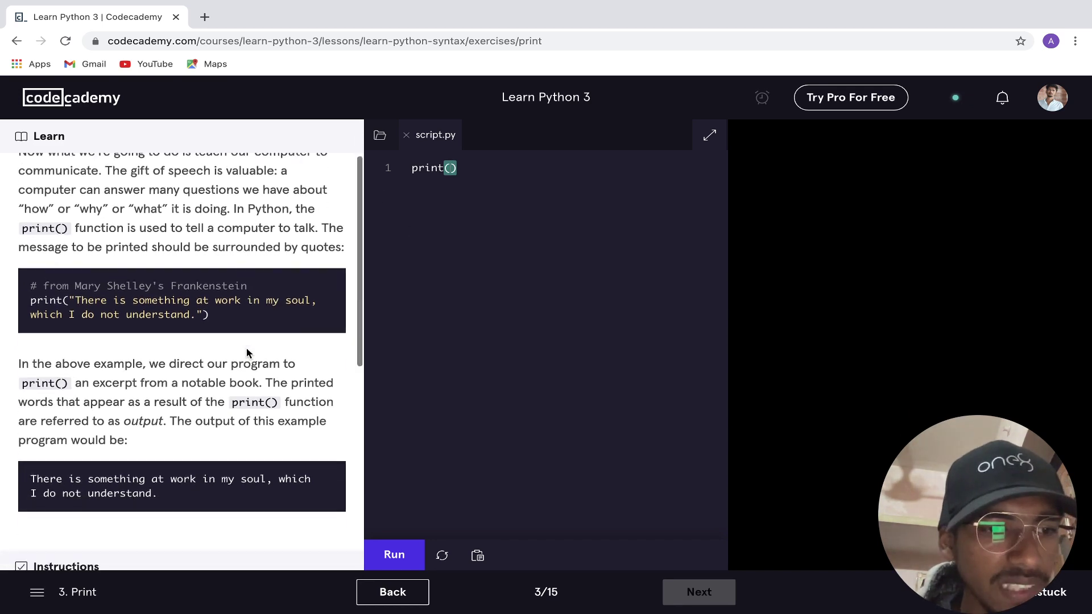
pyautogui.scroll(-2, 247, 347)
pyautogui.scroll(-1, 246, 348)
pyautogui.scroll(-2, 247, 348)
pyautogui.scroll(-1, 247, 348)
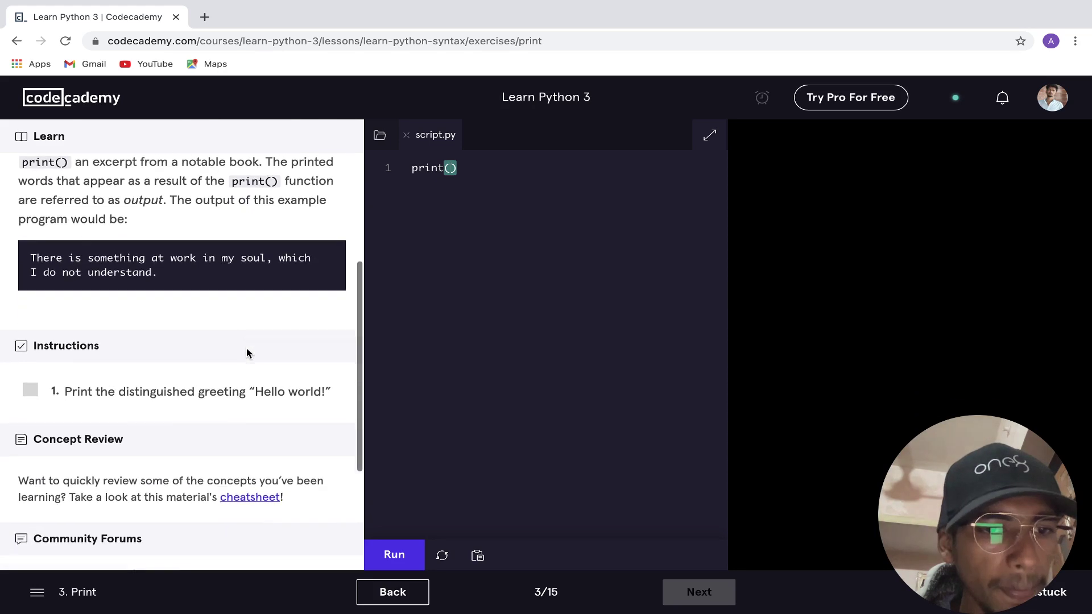
pyautogui.scroll(-1, 247, 348)
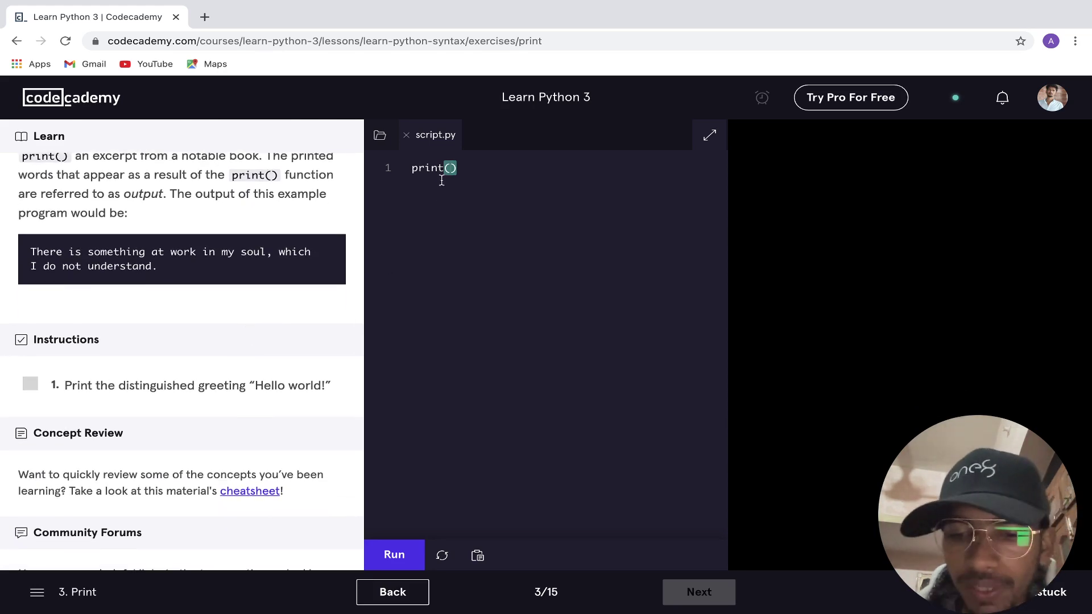
pyautogui.write('#Hello world!')
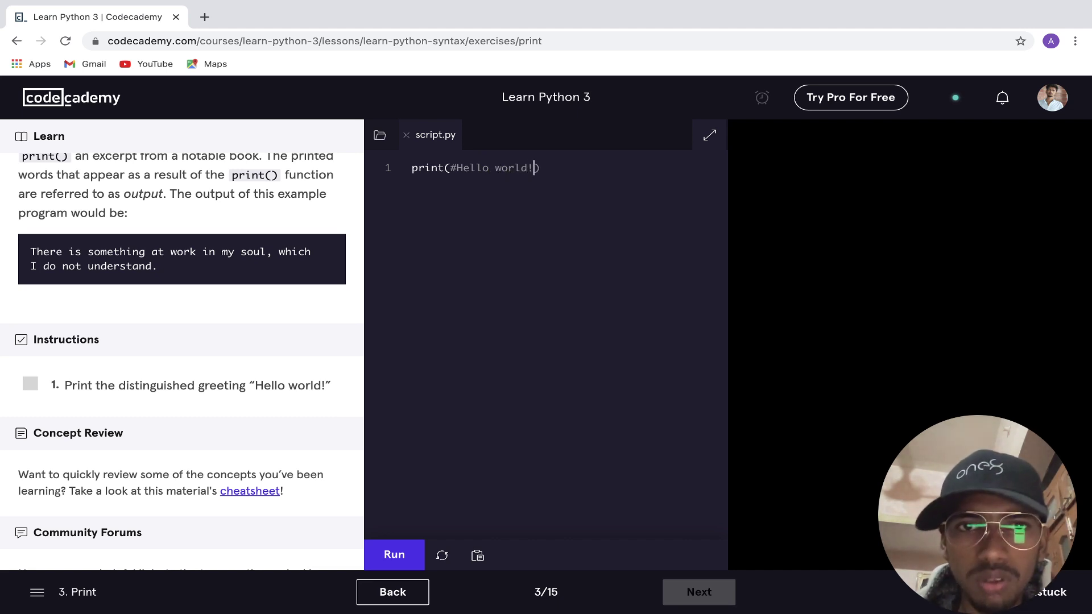
# - Fix the quotes so print("Hello world!") runs, then advance to Strings
pyautogui.press('BackSpace')
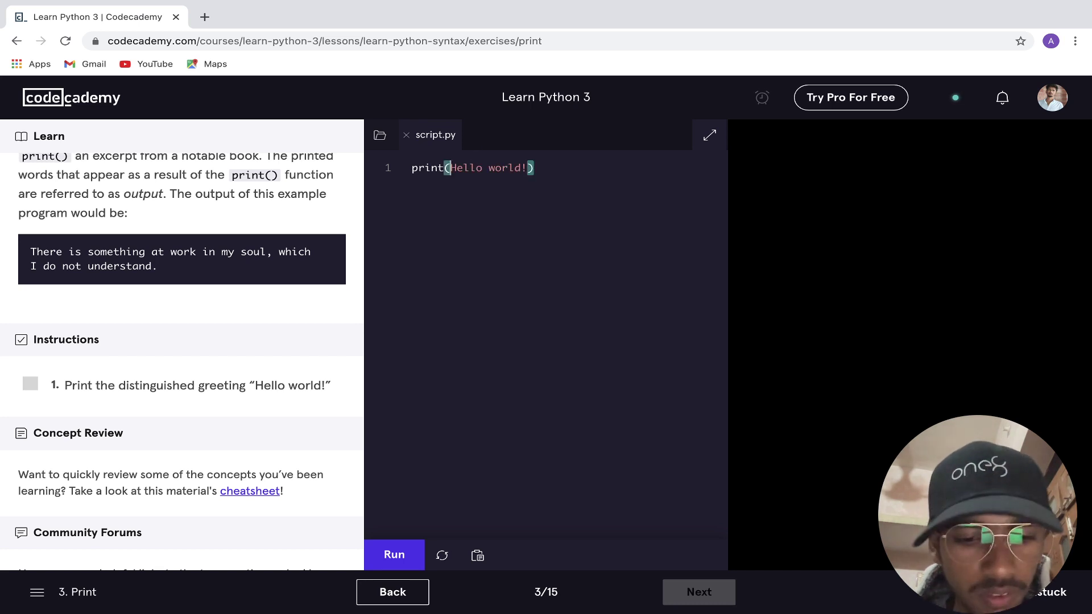
pyautogui.write('"')
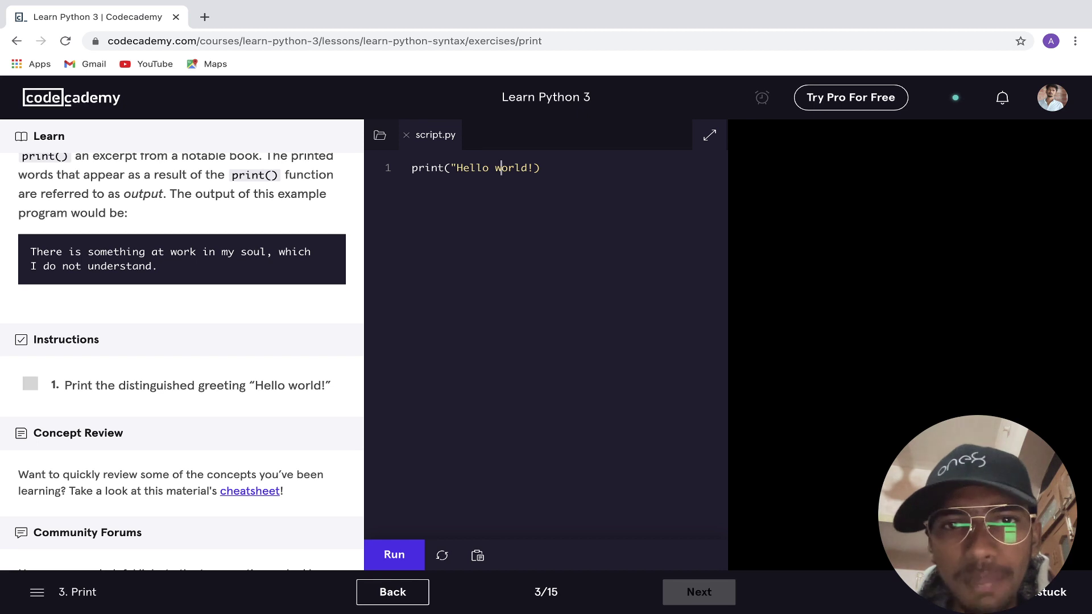
pyautogui.click(534, 168)
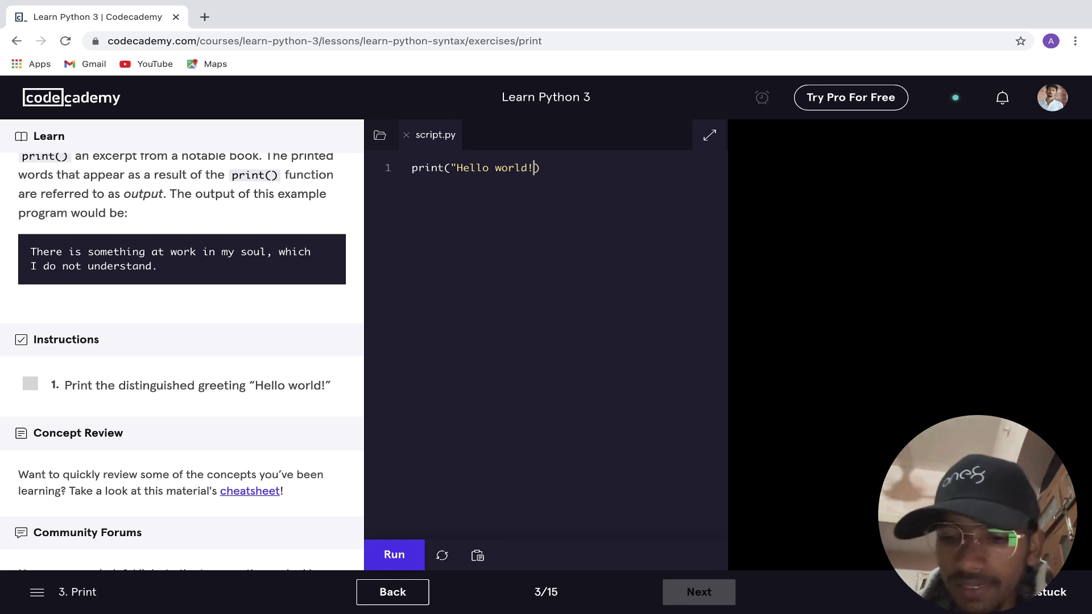
pyautogui.write('"')
pyautogui.click(395, 556)
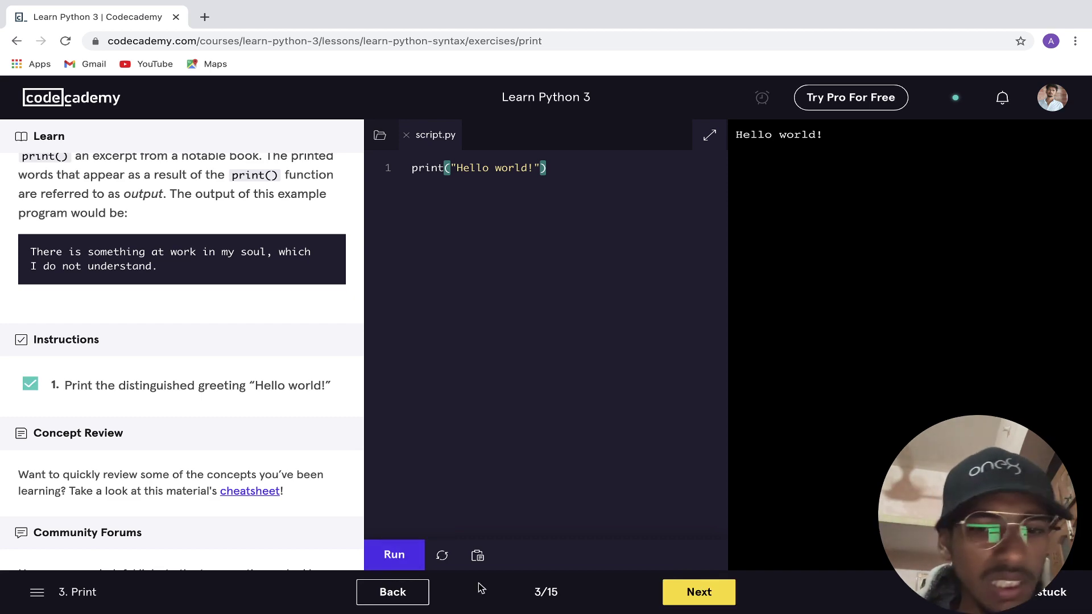
pyautogui.click(699, 591)
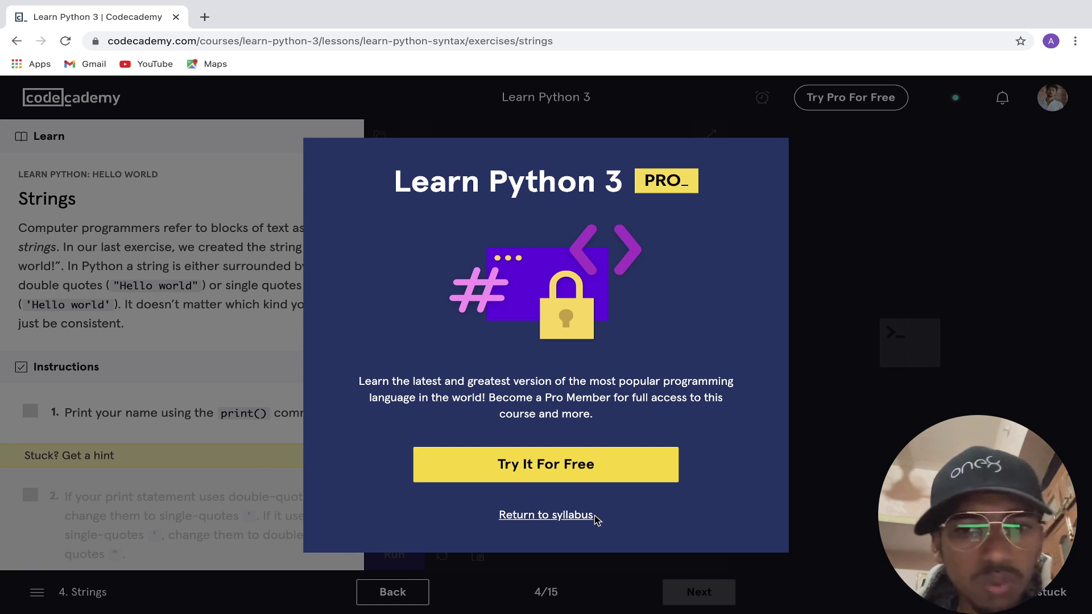
# - Choose Try It For Free and look over the checkout's Annual and Monthly plans
pyautogui.click(575, 461)
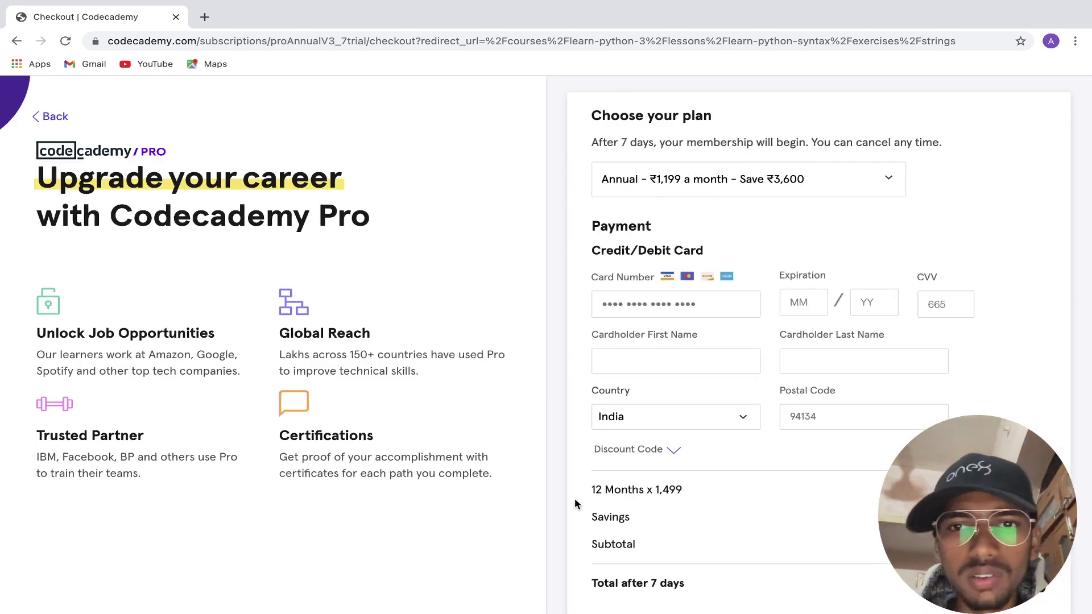
pyautogui.scroll(-2, 607, 450)
pyautogui.scroll(-1, 606, 450)
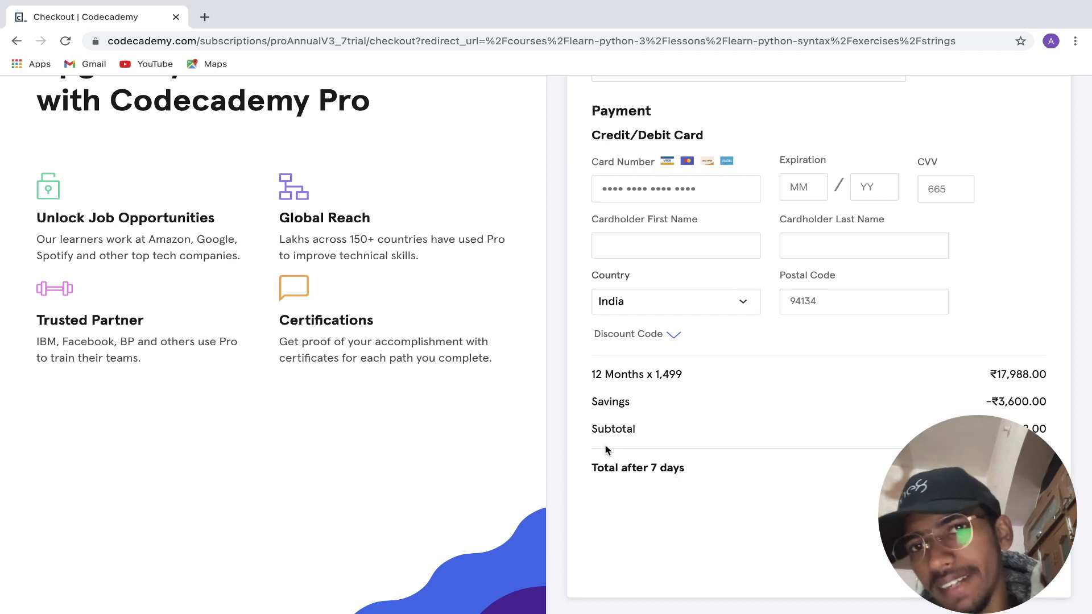
pyautogui.scroll(4, 607, 450)
pyautogui.scroll(-1, 607, 450)
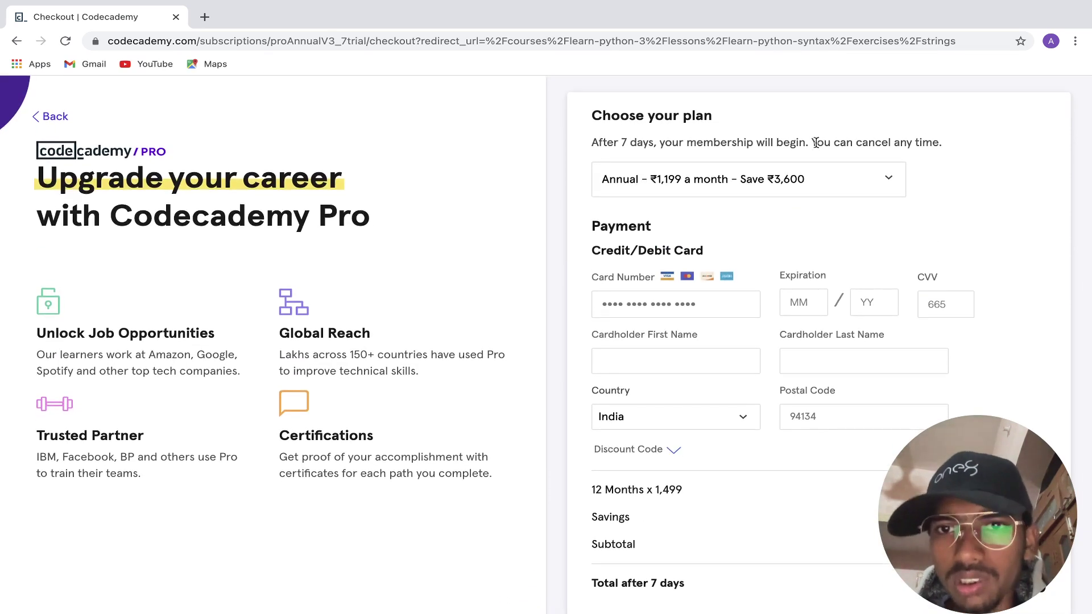
pyautogui.click(792, 182)
# - Close the plan choices unchanged, exit full screen, and bring OBS to the front
pyautogui.click(993, 148)
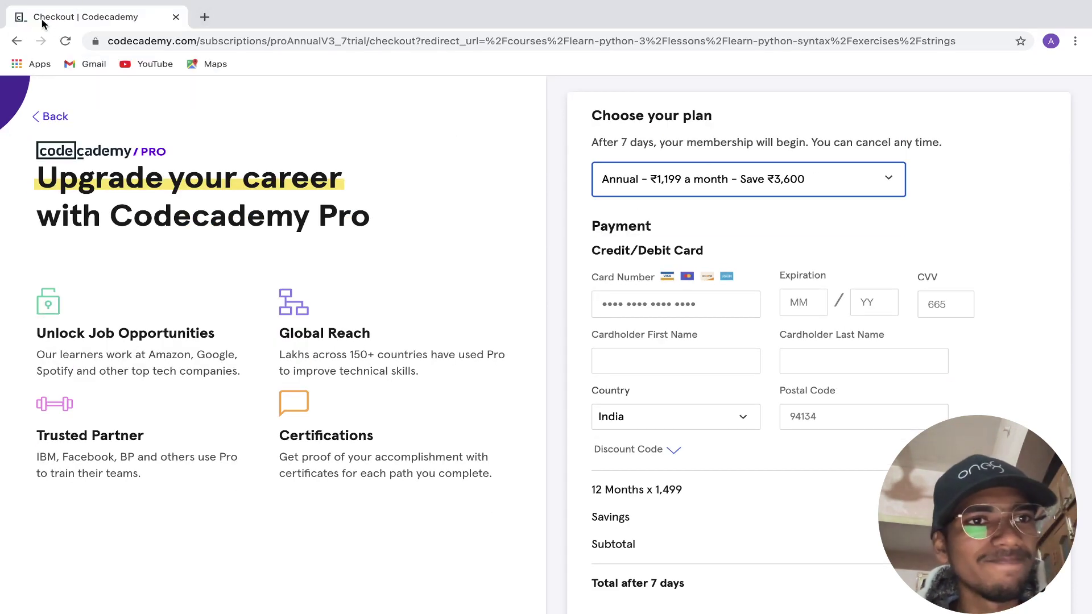
pyautogui.click(55, 32)
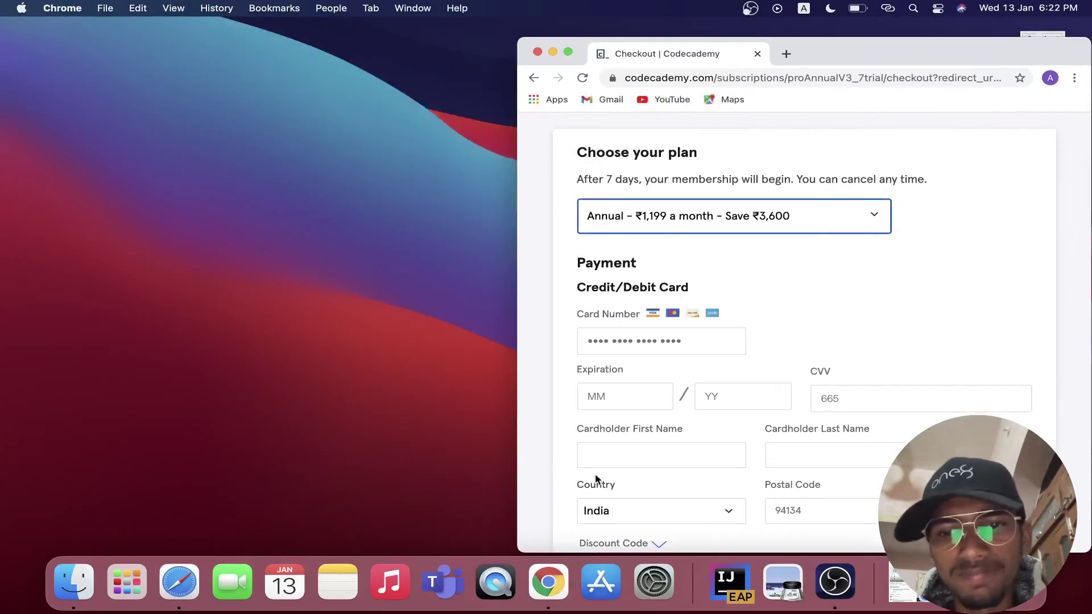
pyautogui.click(835, 582)
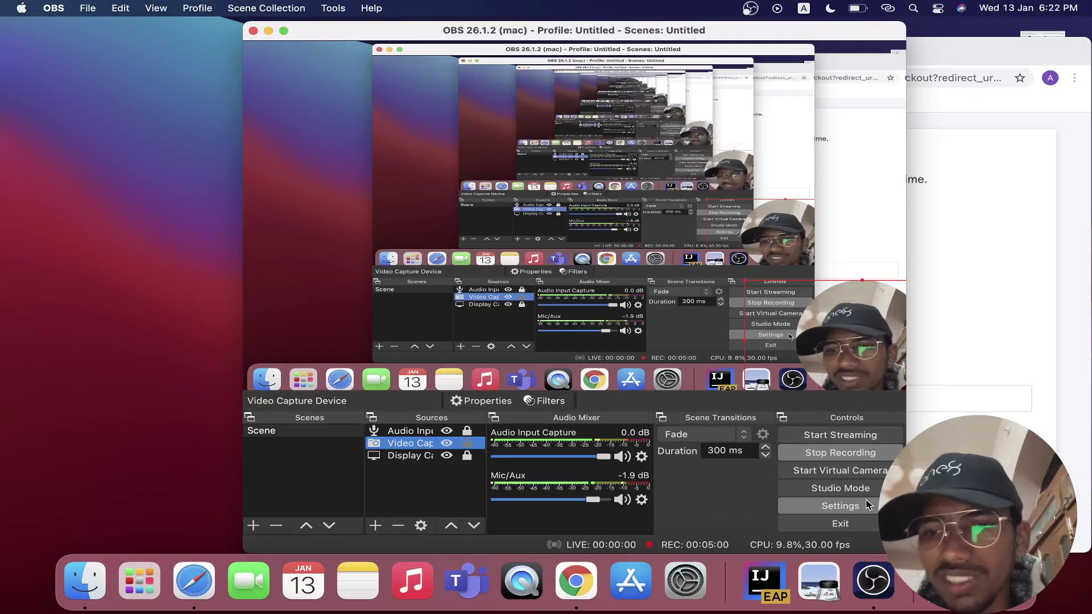